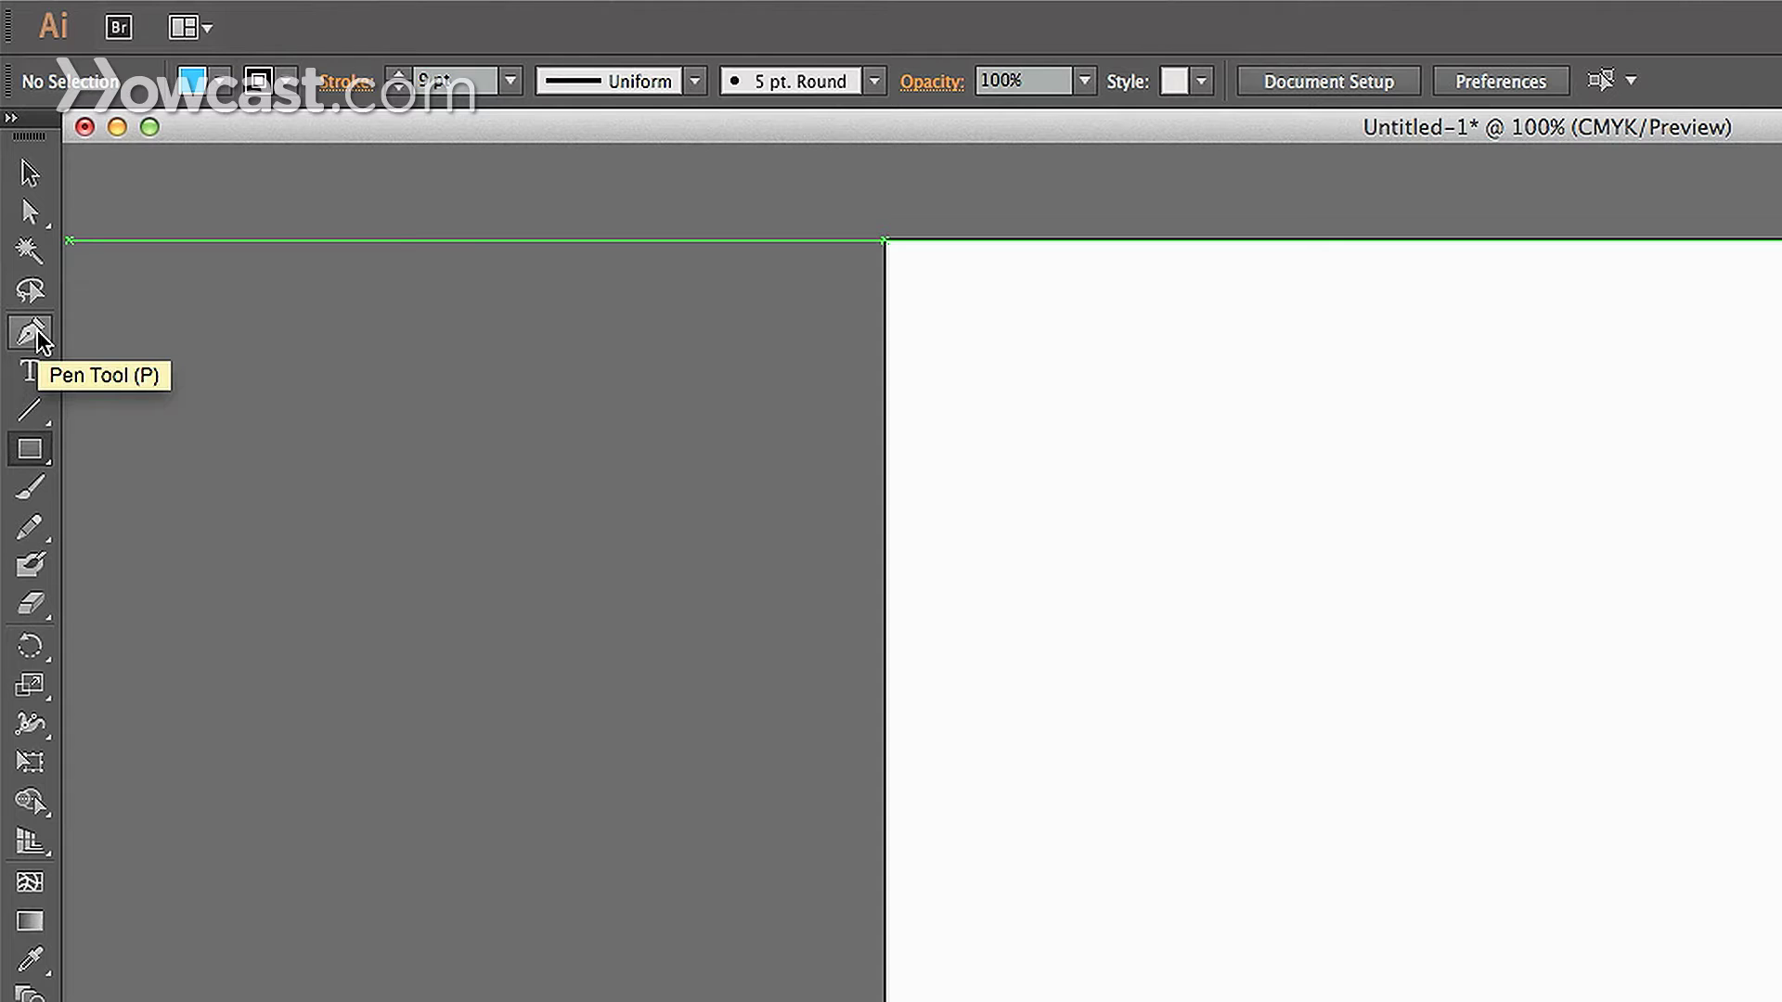
- With the Pen tool, place a new path's first anchor near the page's upper left
left_click(37, 330)
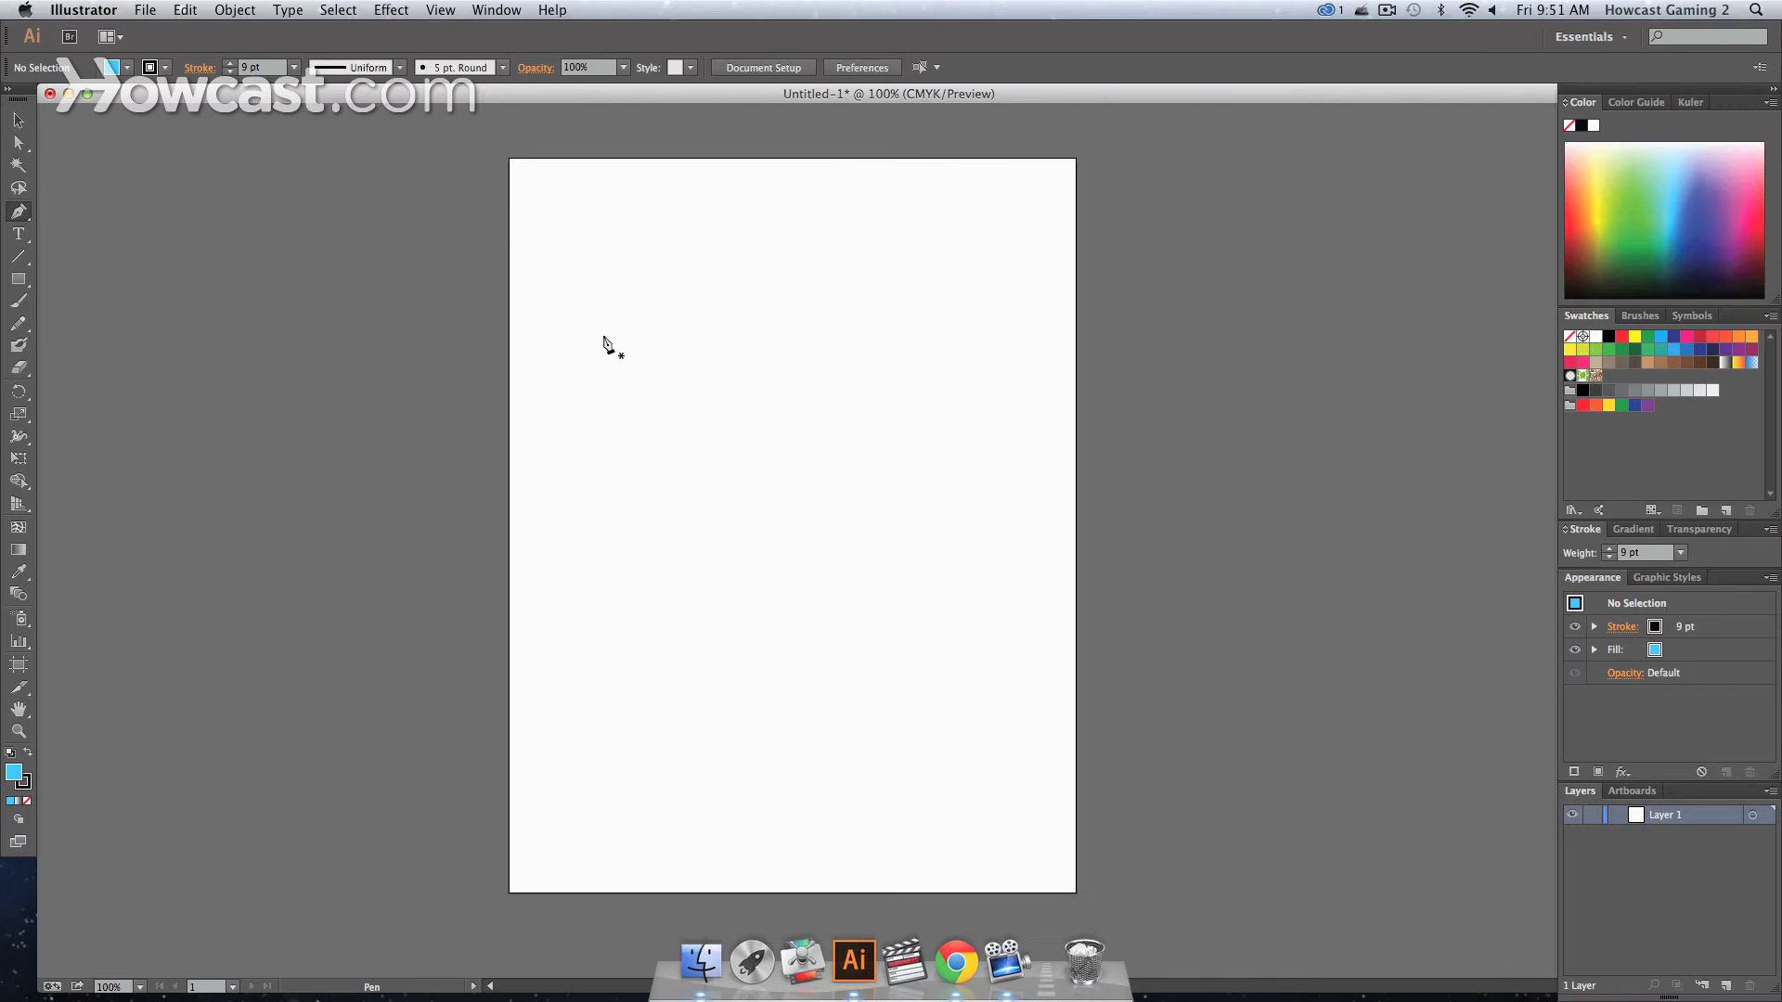
left_click(615, 273)
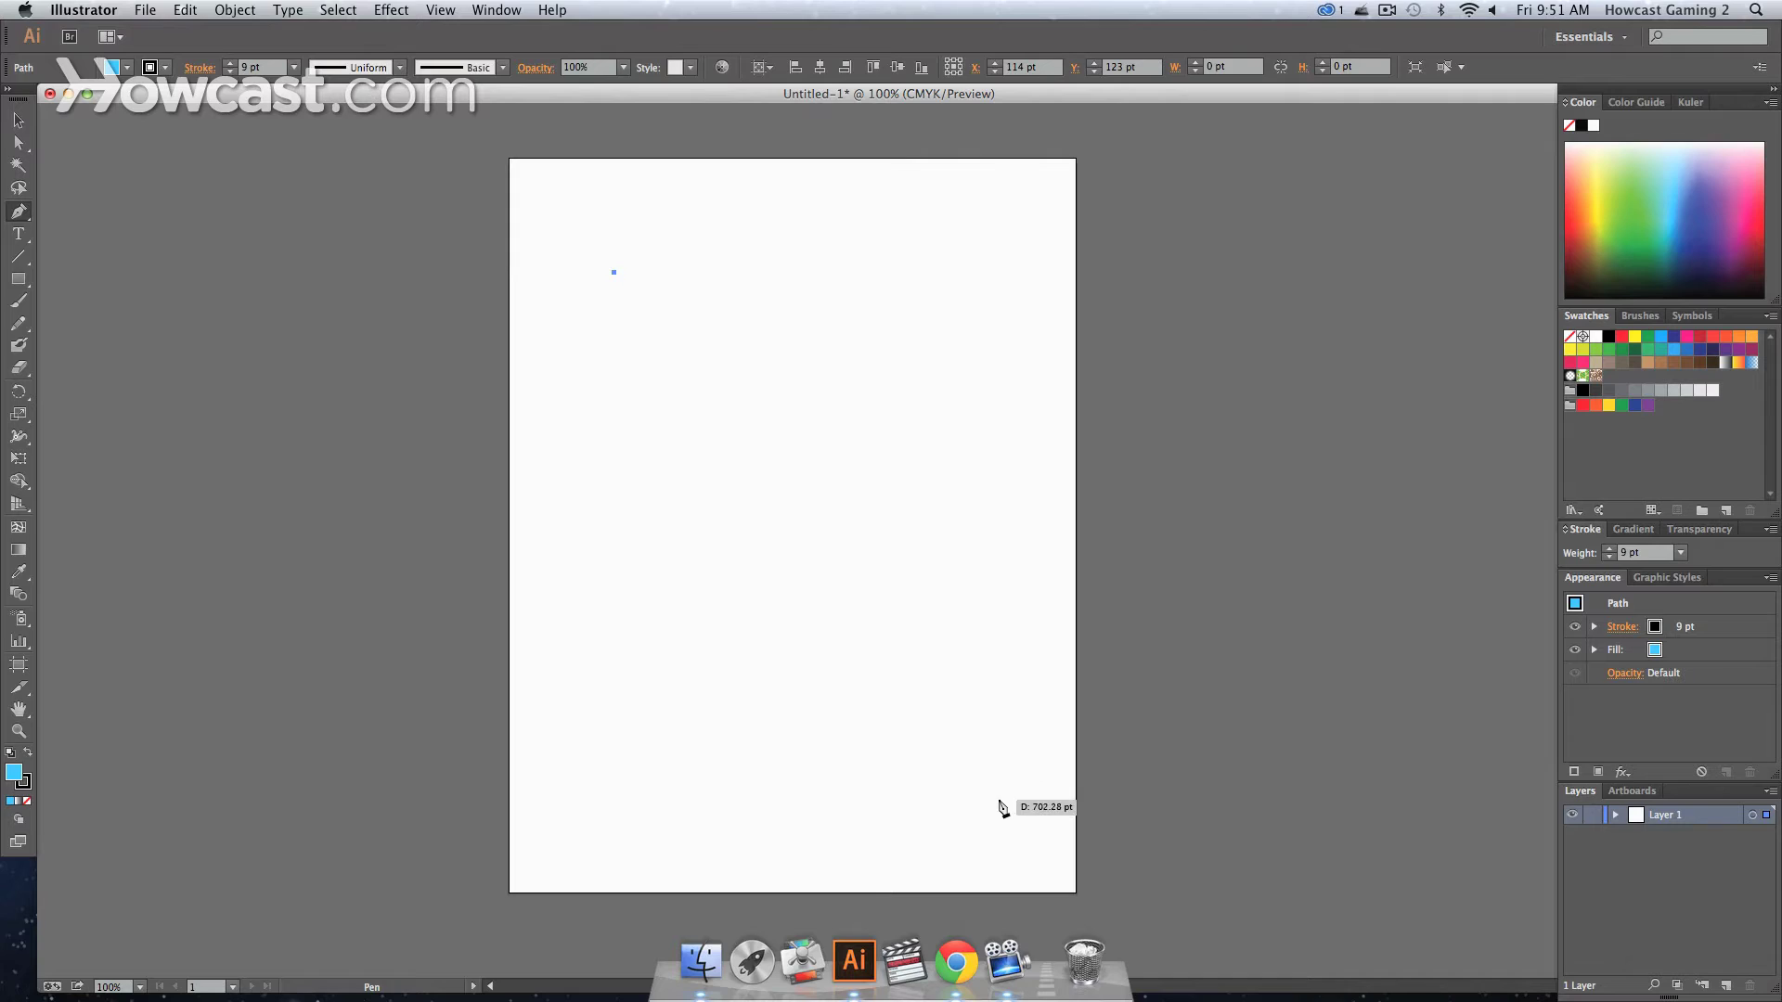
- Finish the diagonal line at the lower right and set its fill to None
left_click(999, 800)
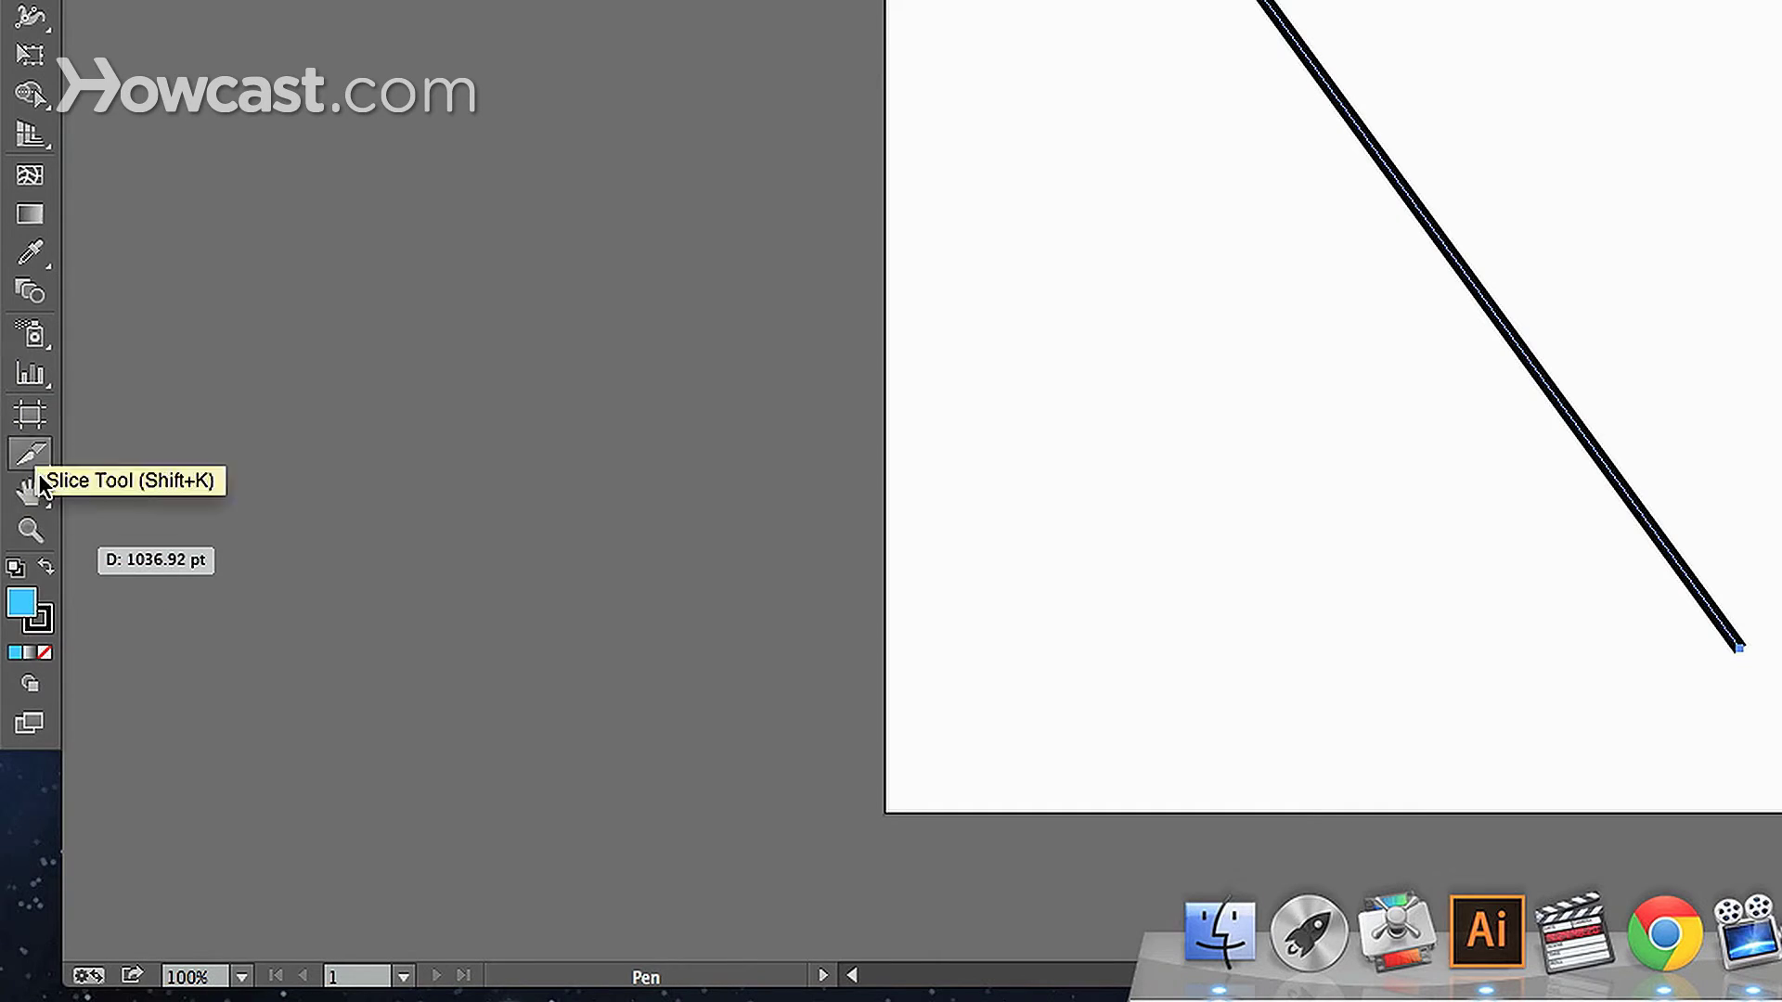
left_click(39, 631)
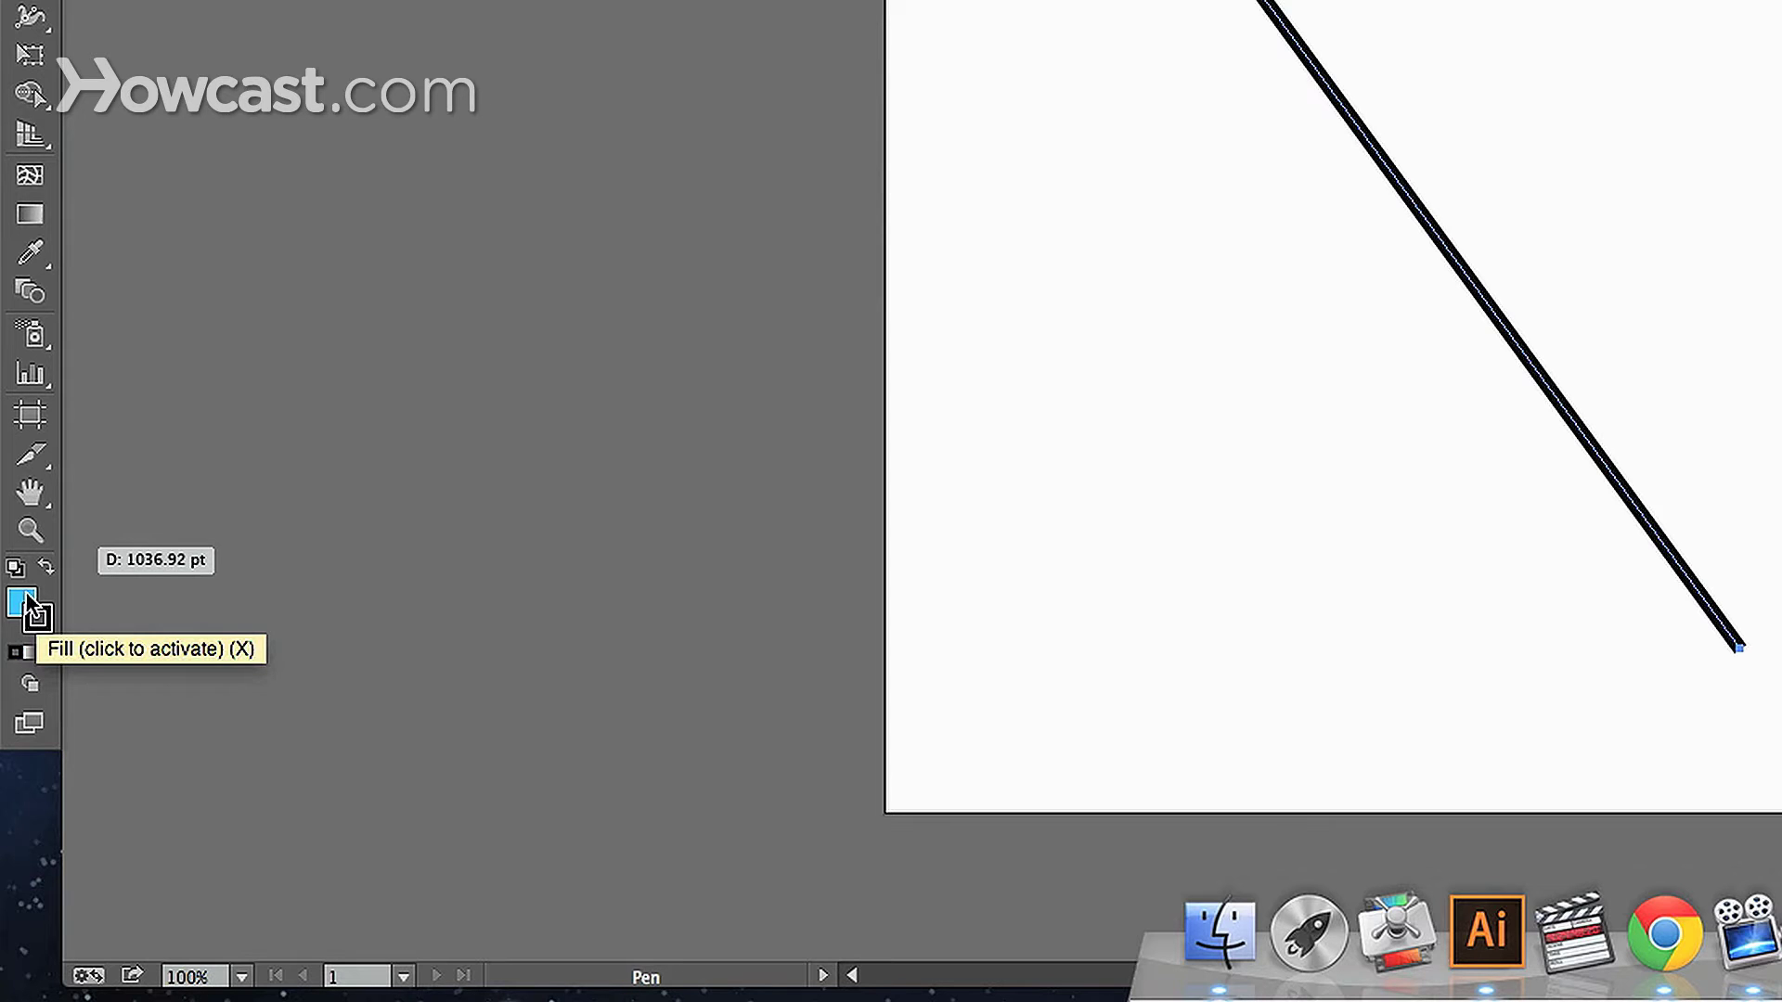
left_click(25, 599)
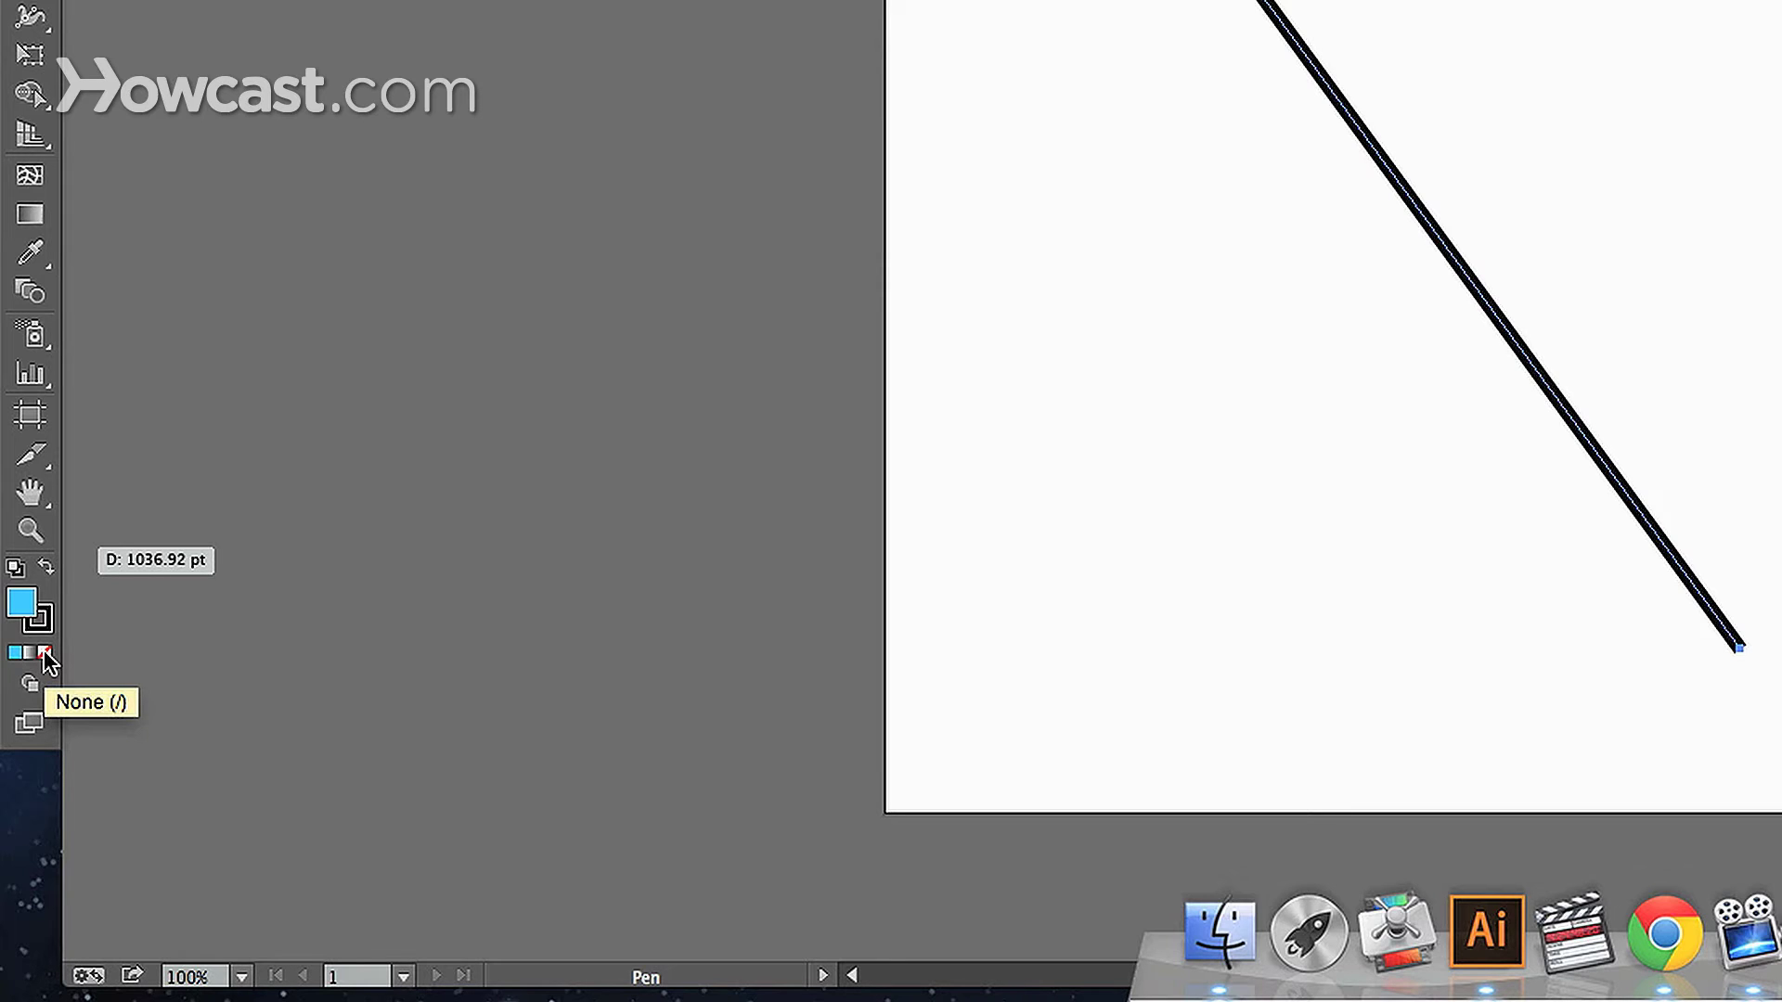
left_click(44, 654)
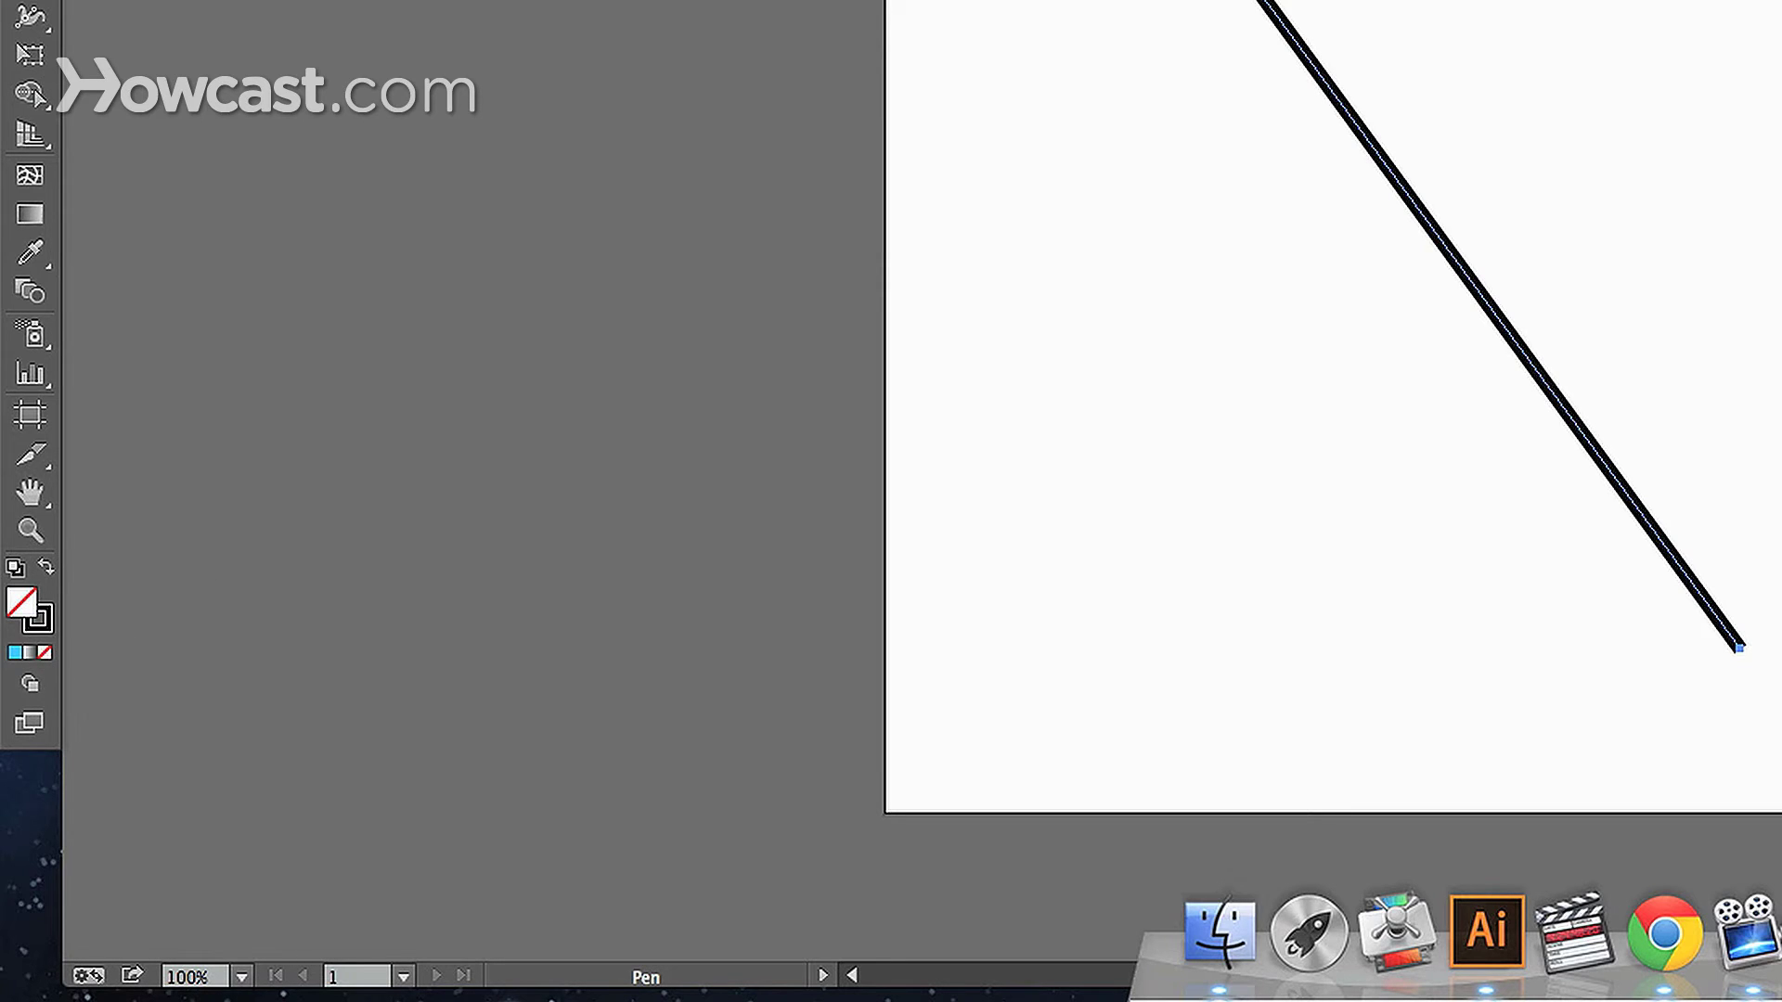
- Rotate the diagonal line to nearly horizontal and move it up and to the left
key("v")
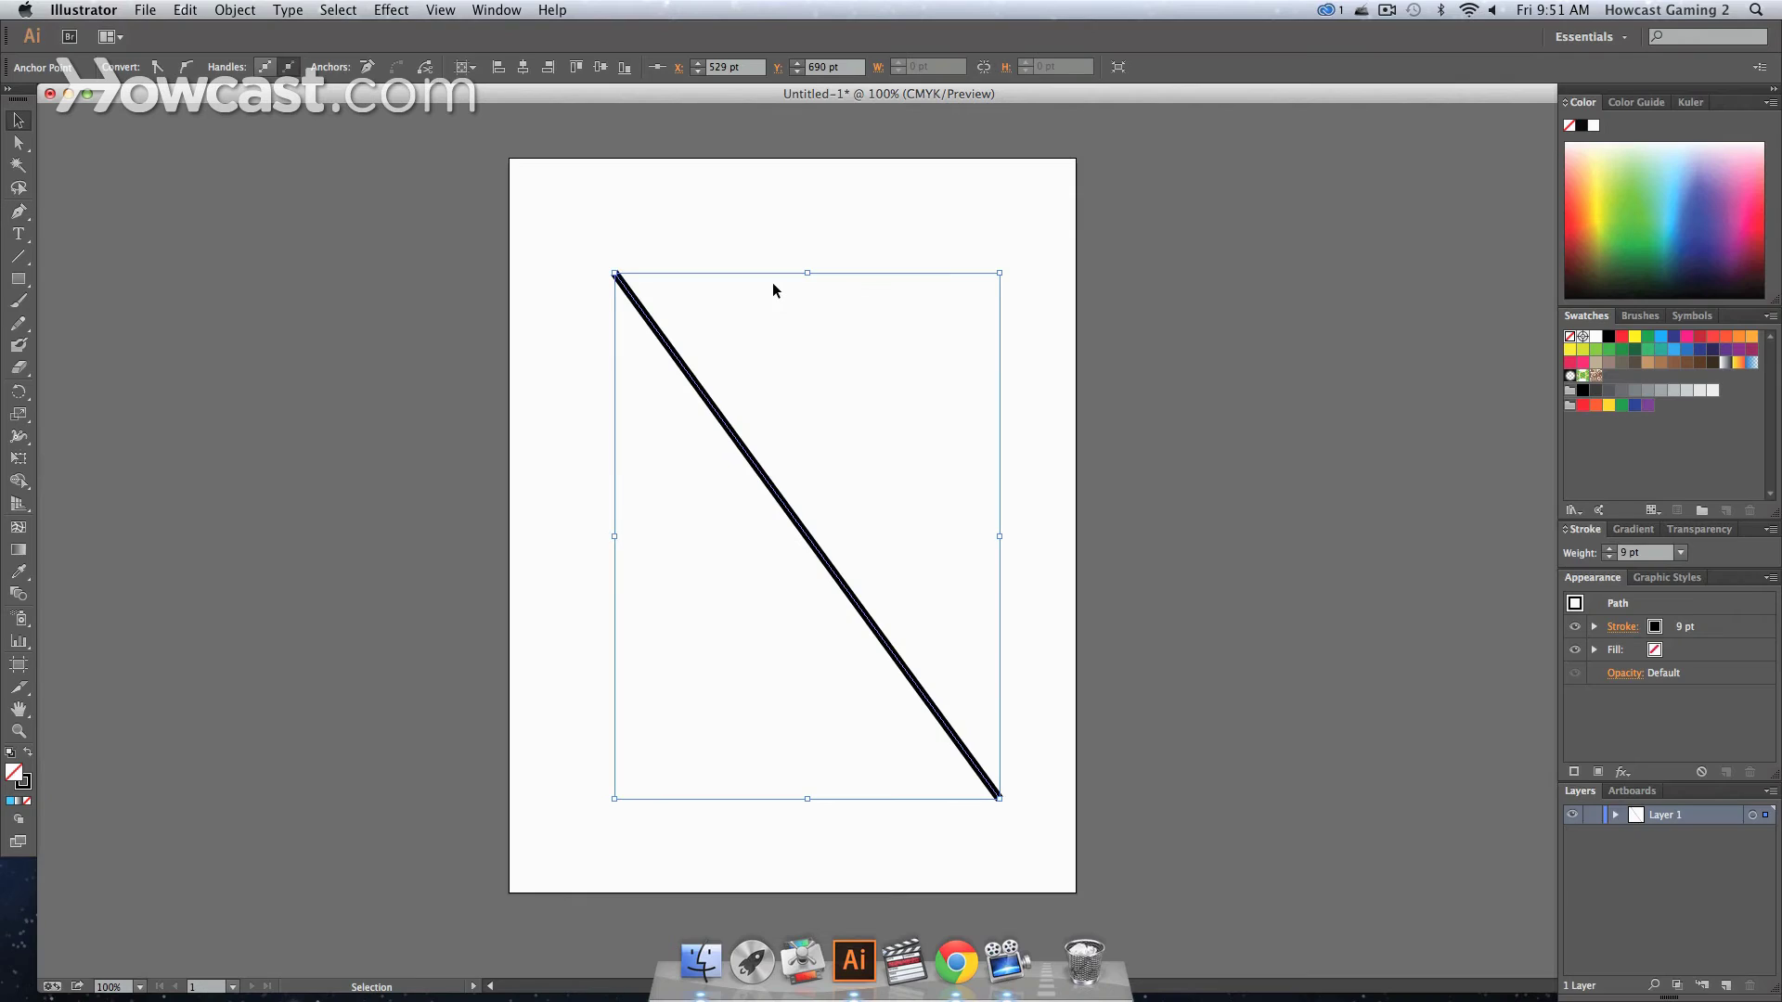
left_click(748, 206)
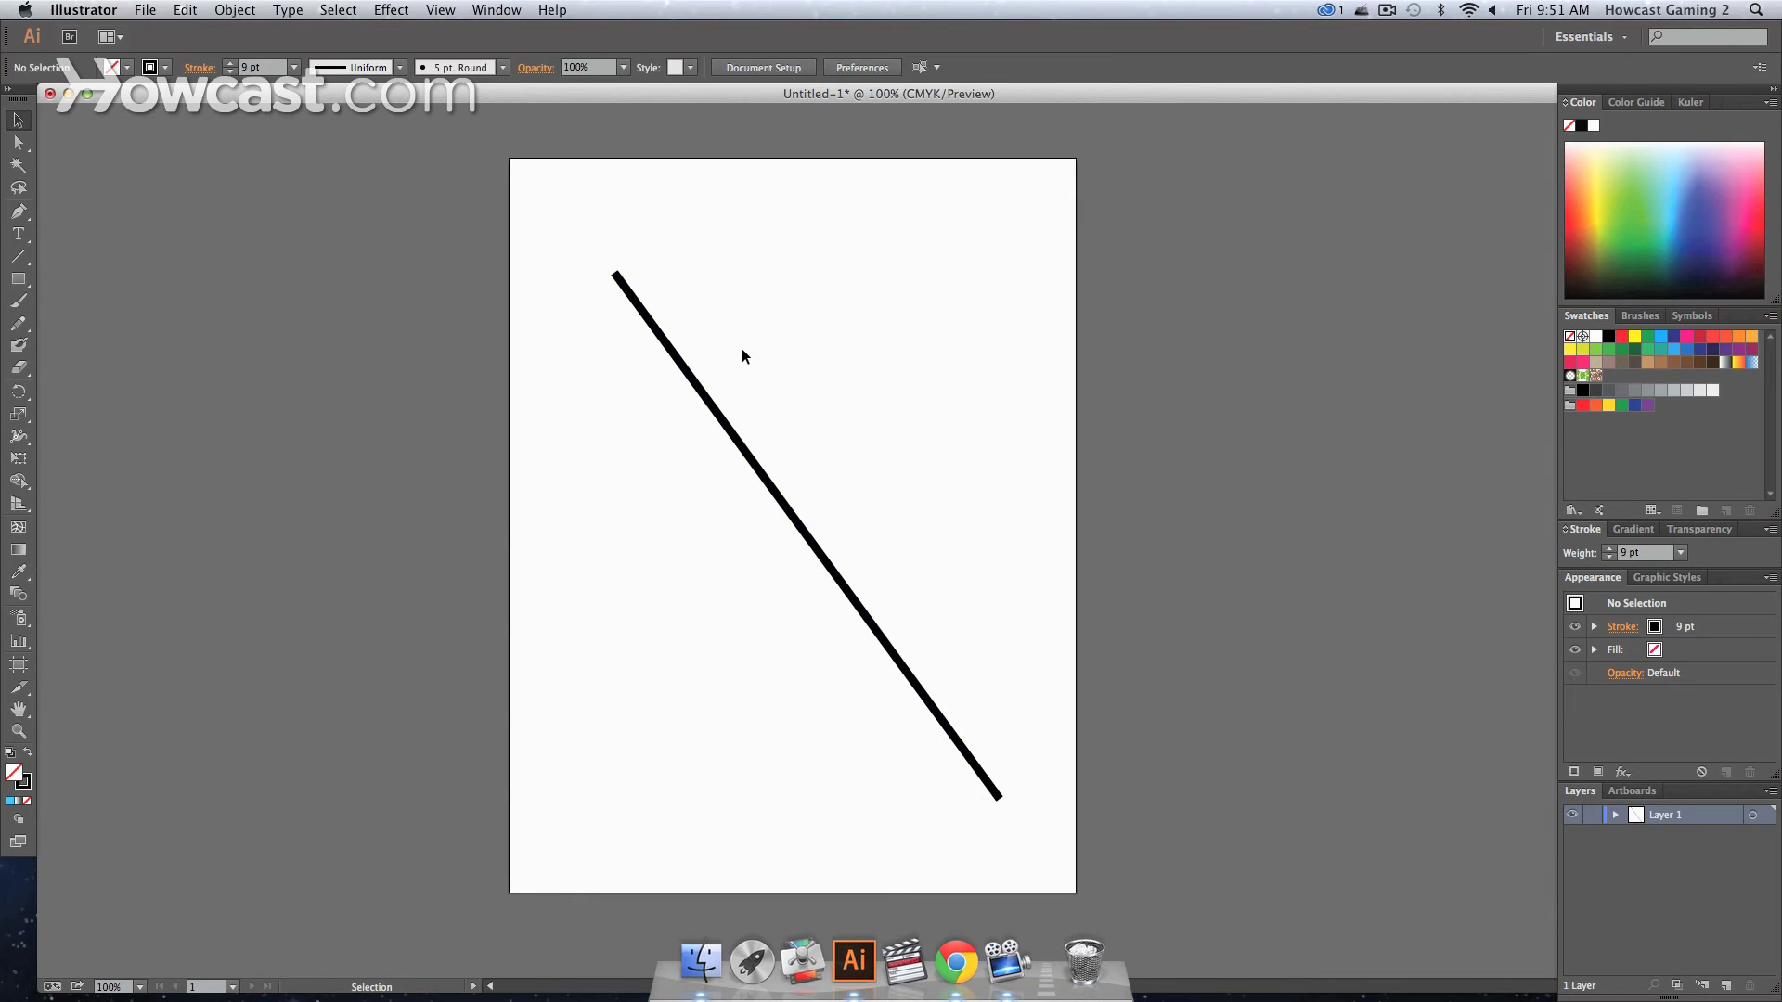
left_click_drag(753, 227, 653, 614)
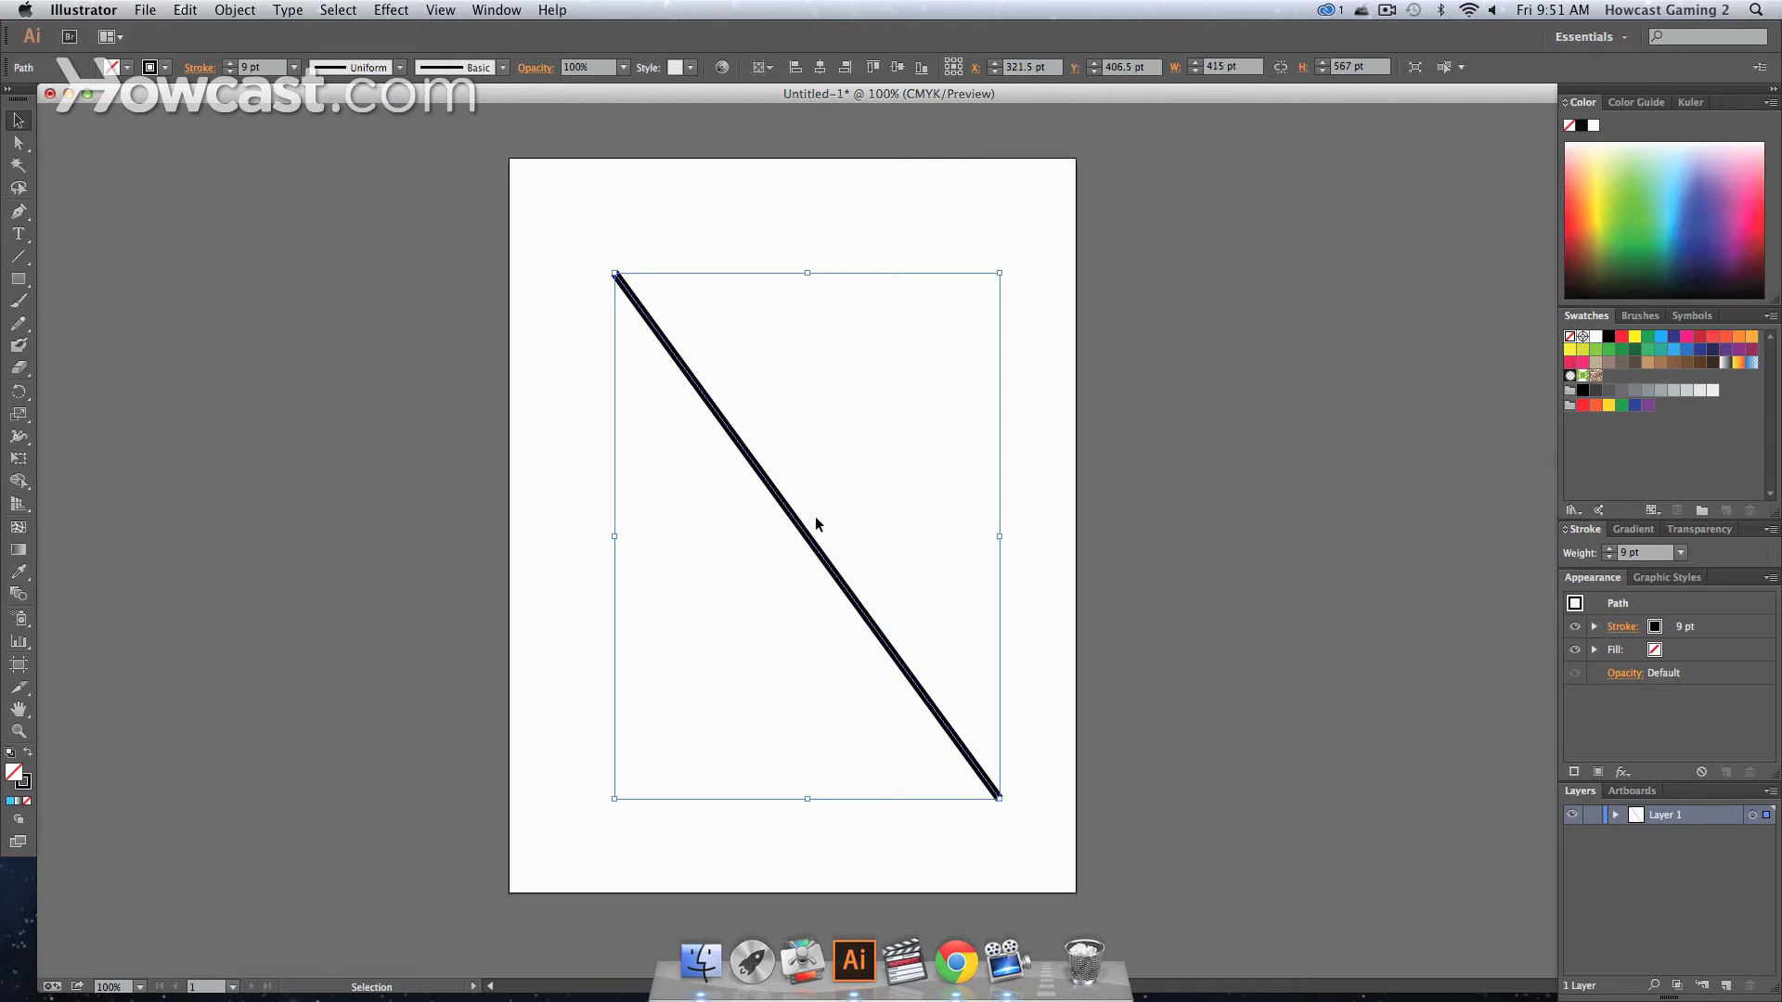
left_click_drag(1009, 269, 731, 223)
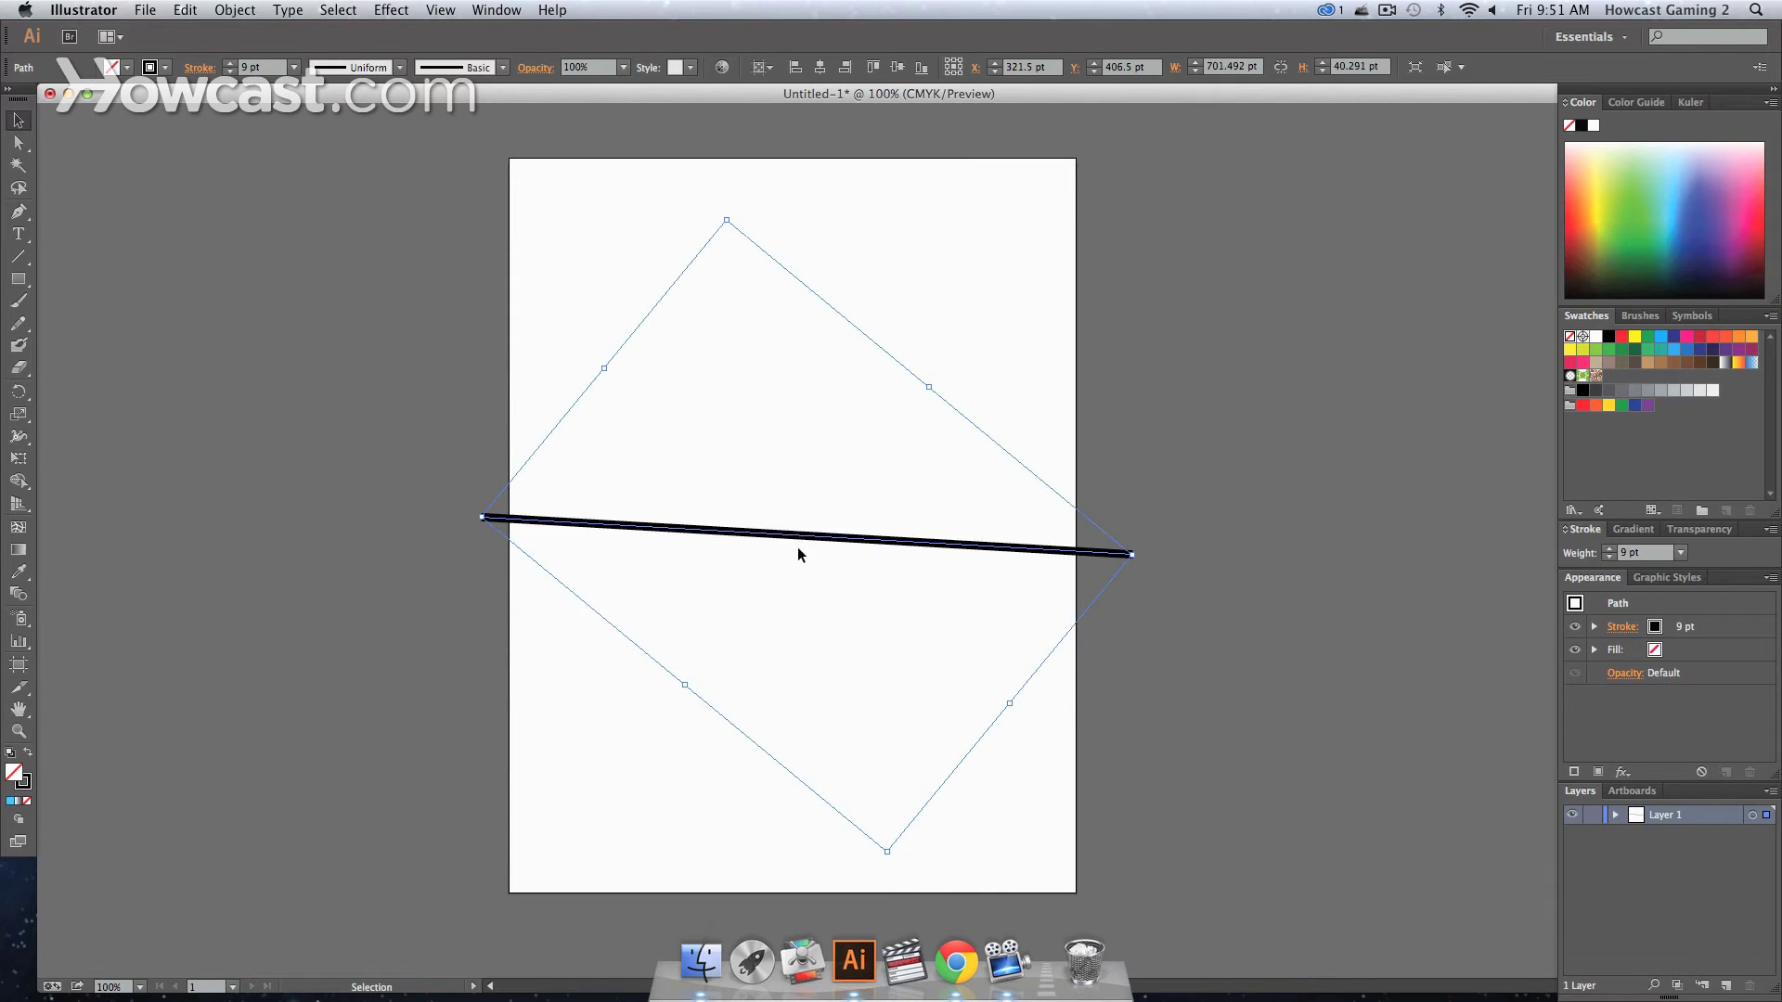
left_click_drag(810, 535, 778, 395)
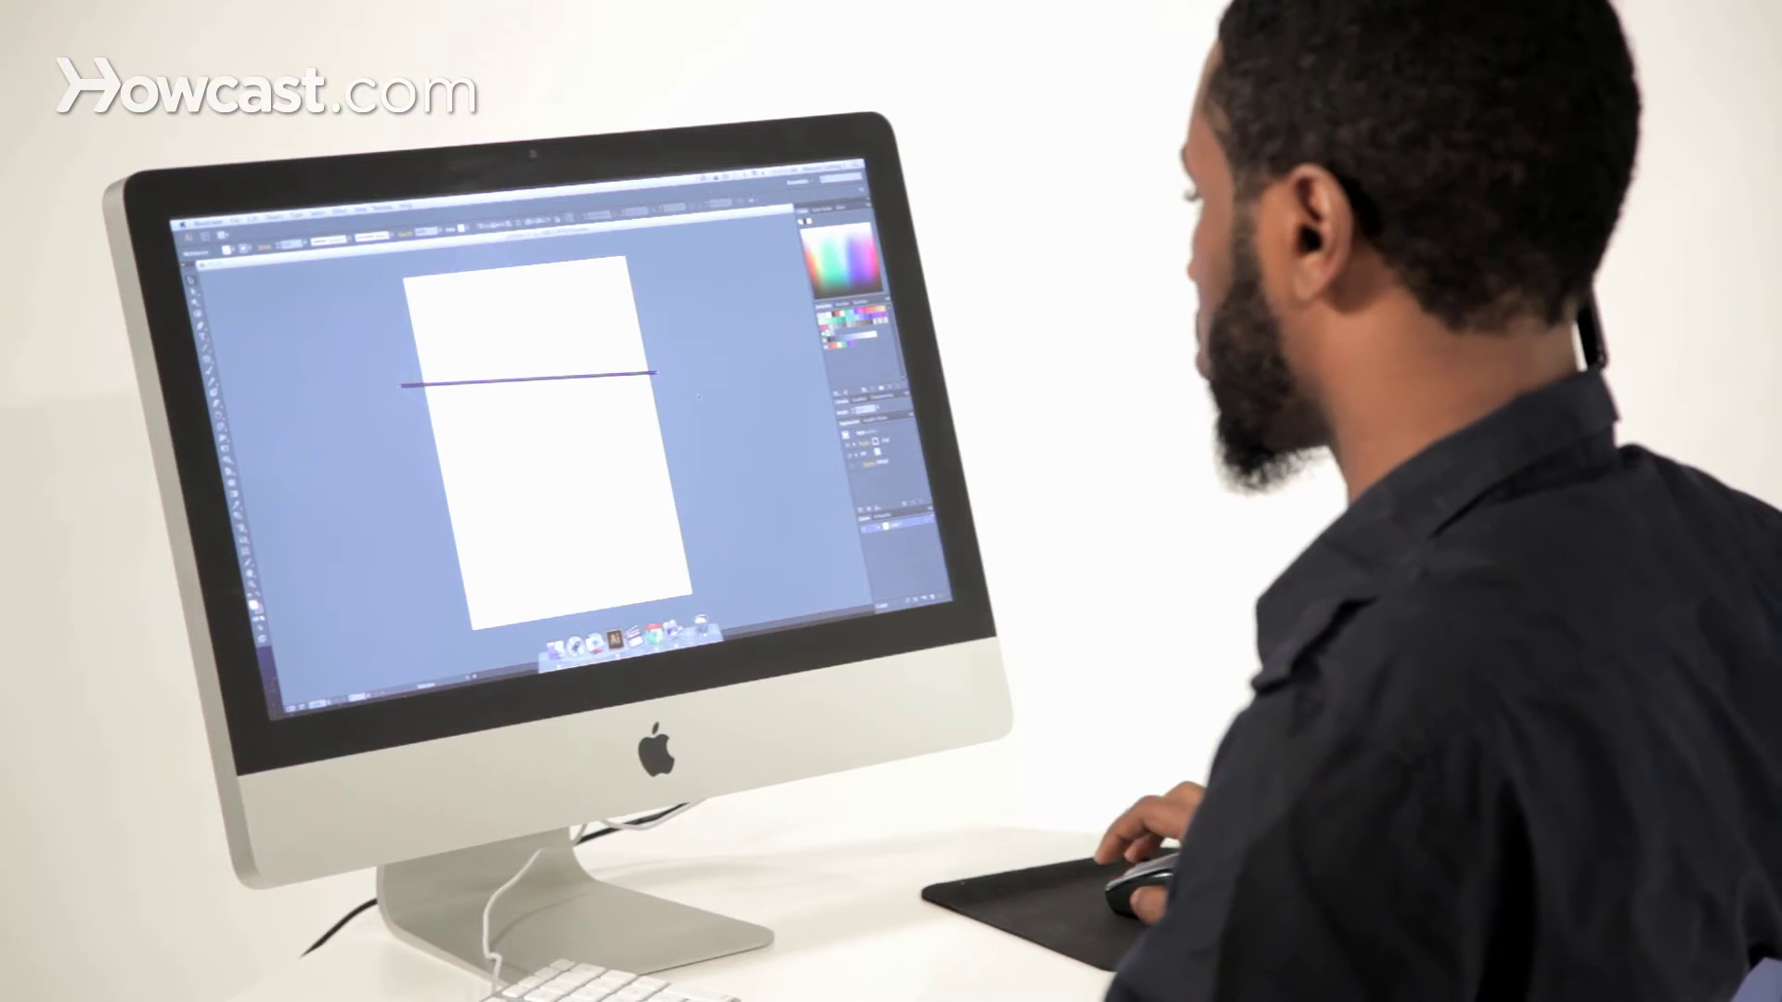
key("super+a")
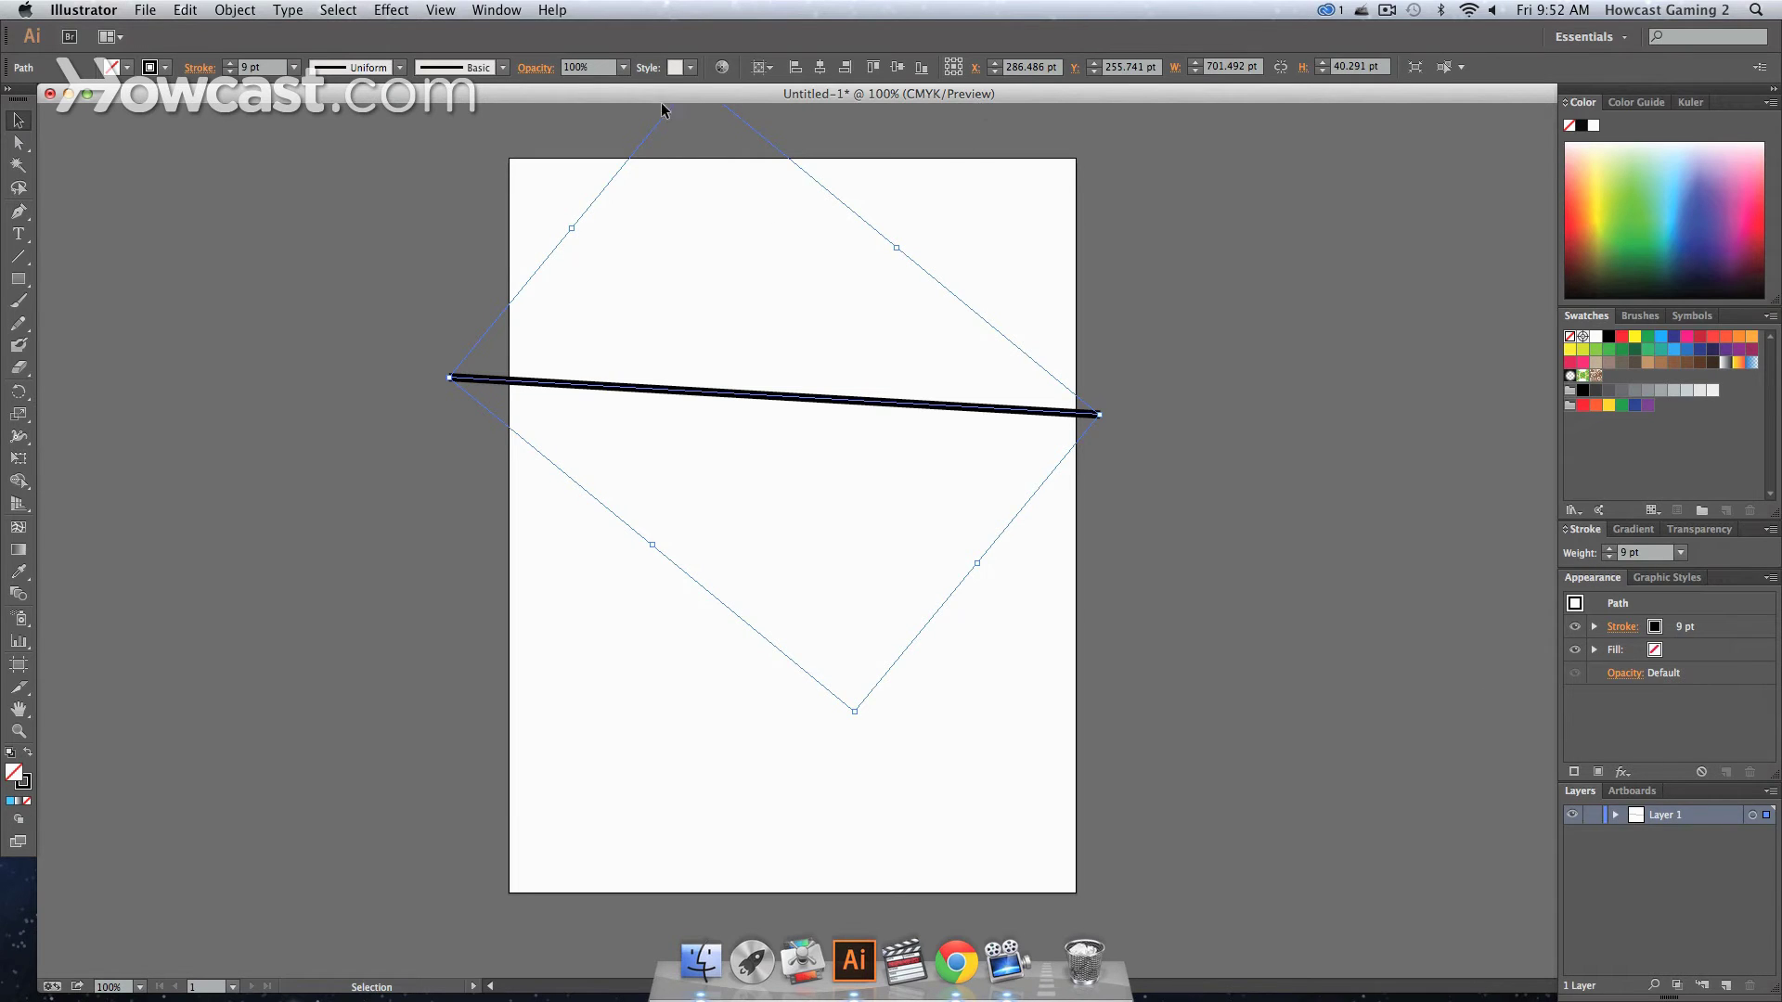
left_click(494, 11)
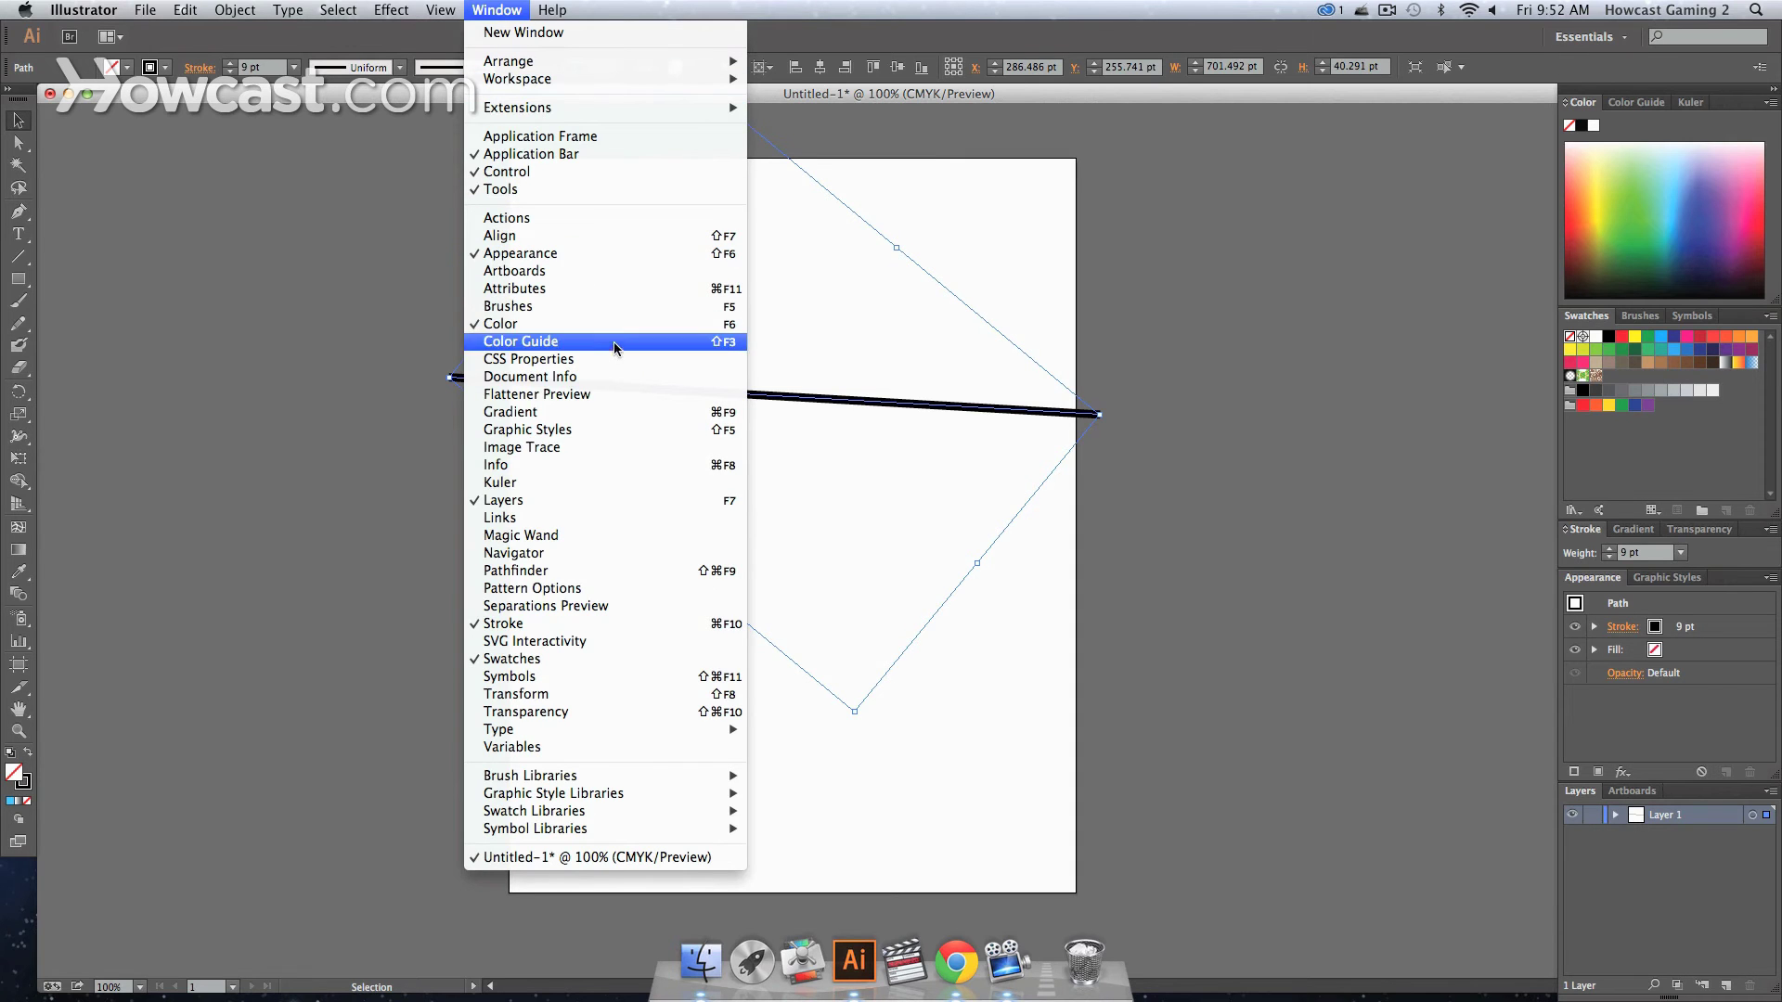
- Raise the line's stroke weight from 9 pt to 20 pt in the Stroke panel, then deselect
left_click(636, 623)
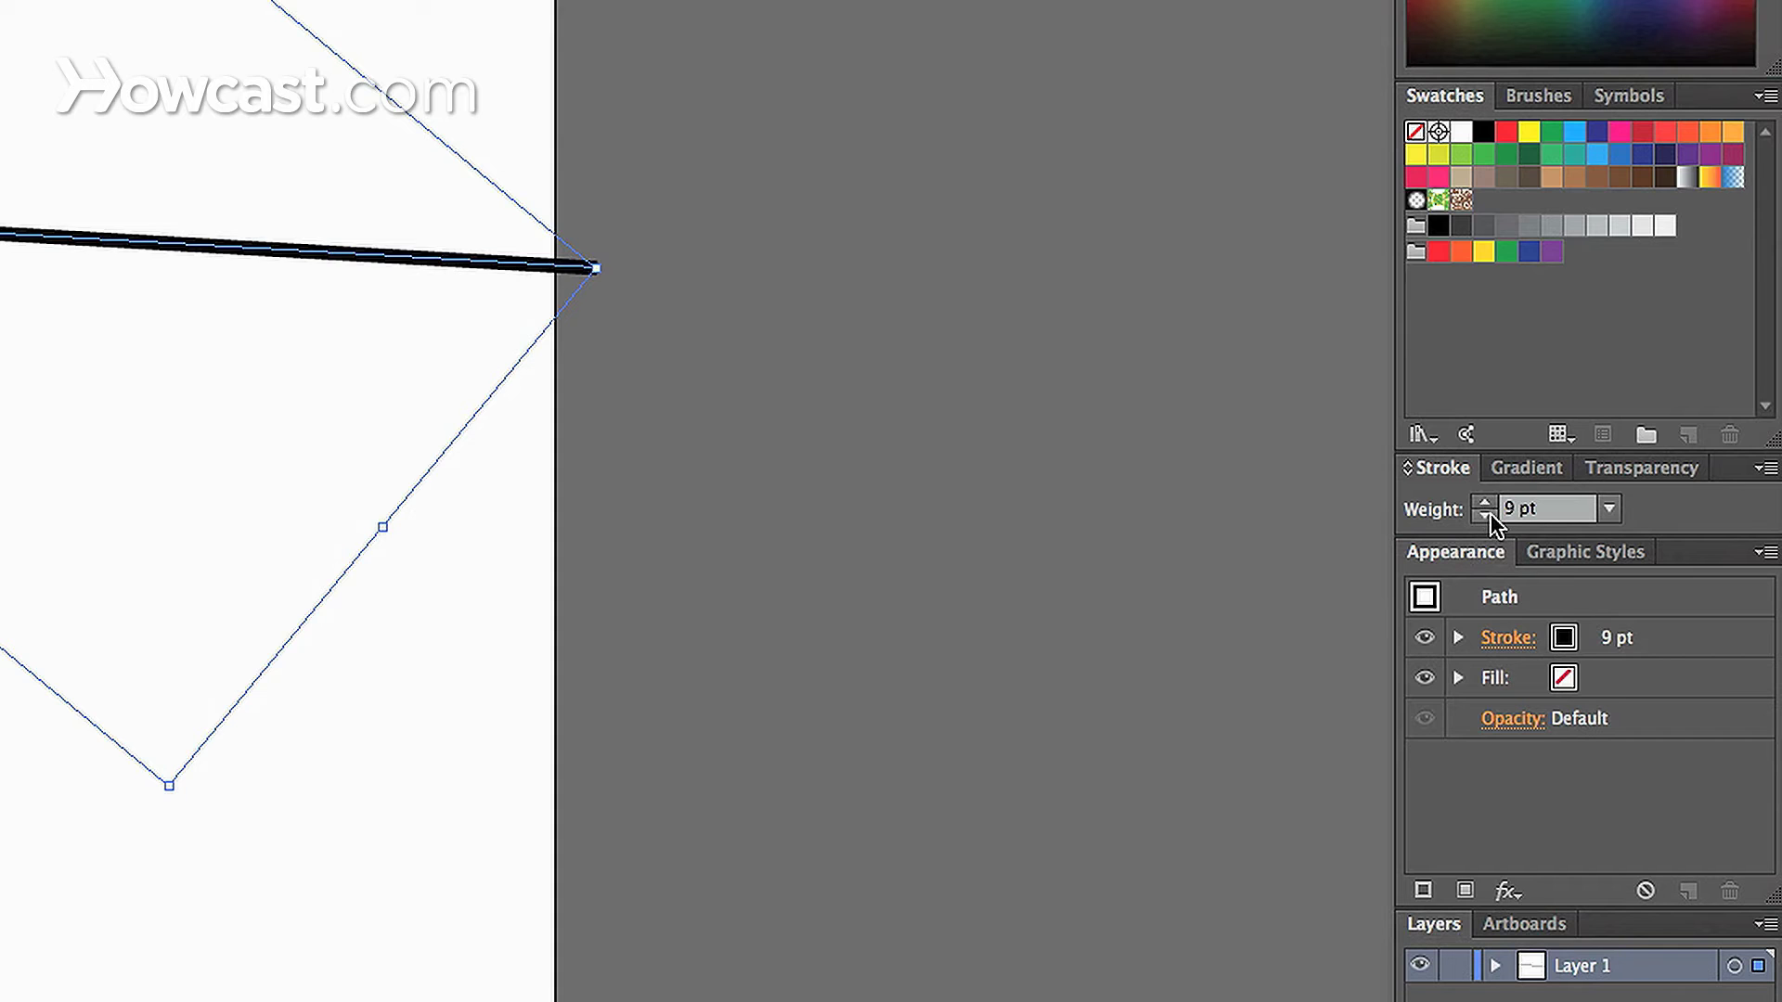
left_click(1488, 515)
left_click(1488, 515)
left_click(1489, 515)
left_click(1488, 515)
left_click(1488, 515)
left_click(1488, 515)
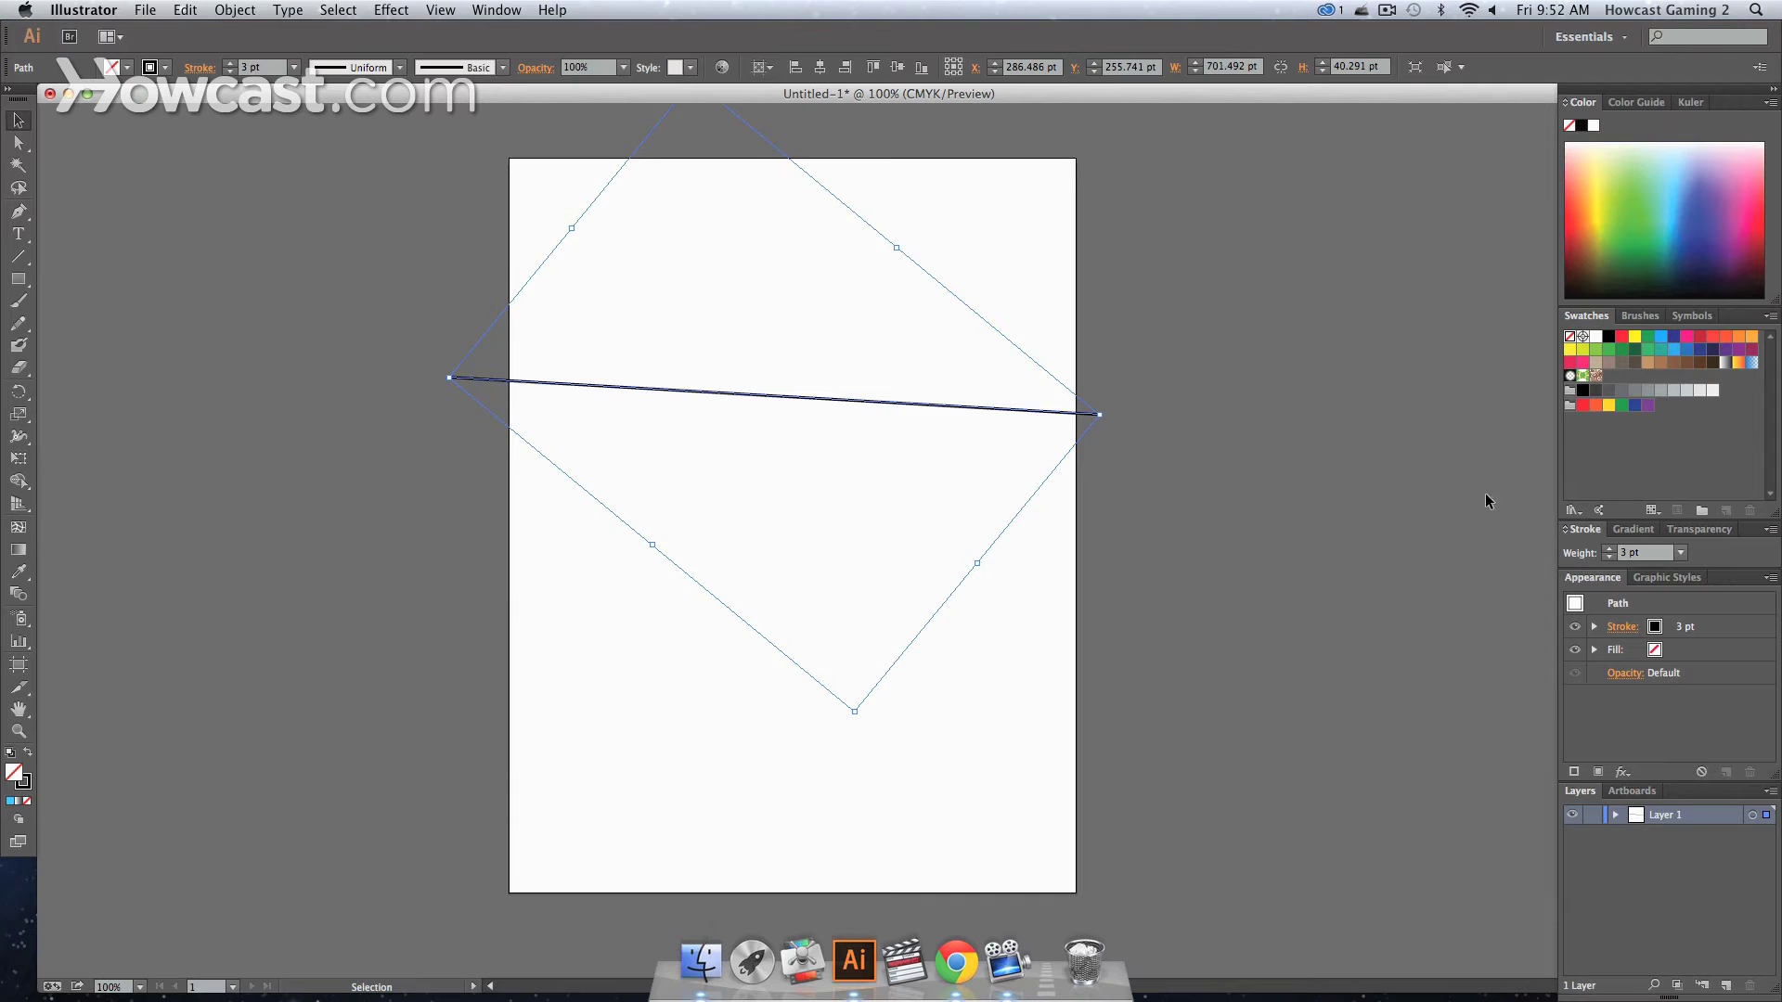
left_click(1608, 550)
left_click(1608, 551)
left_click(1608, 550)
left_click(1608, 550)
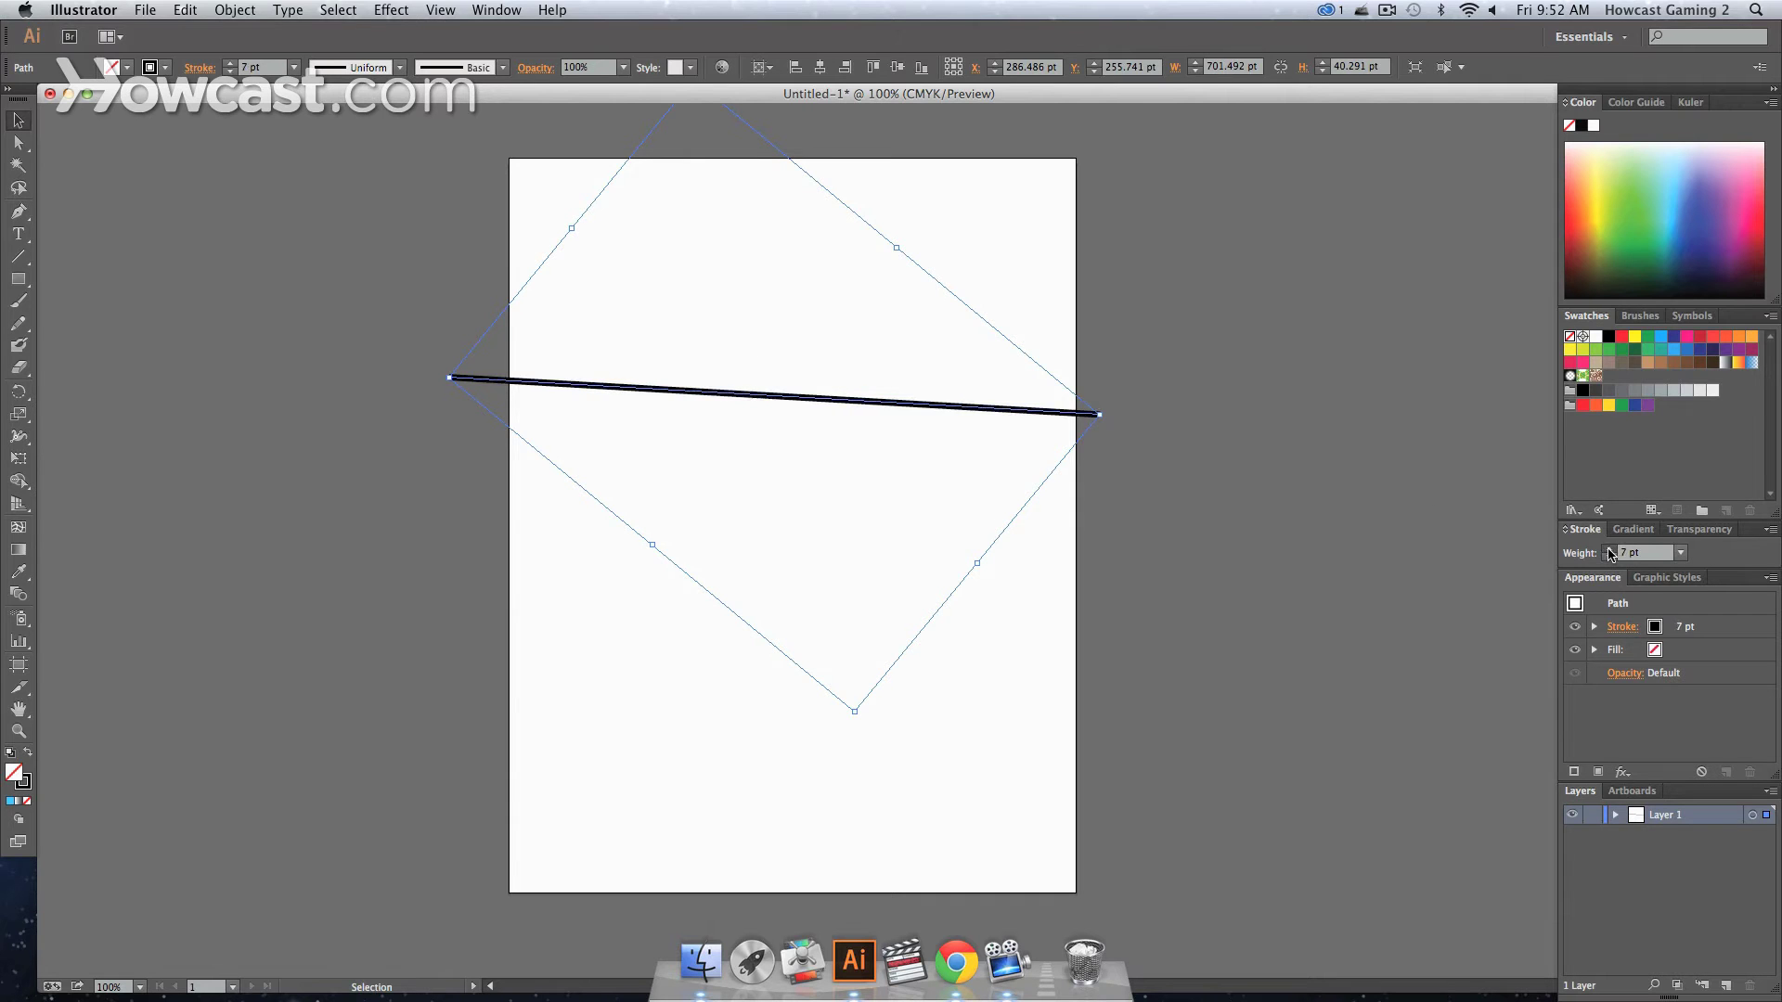
left_click(1608, 551)
left_click(1608, 550)
left_click(1608, 550)
left_click(1608, 550)
left_click(1608, 550)
left_click(1609, 551)
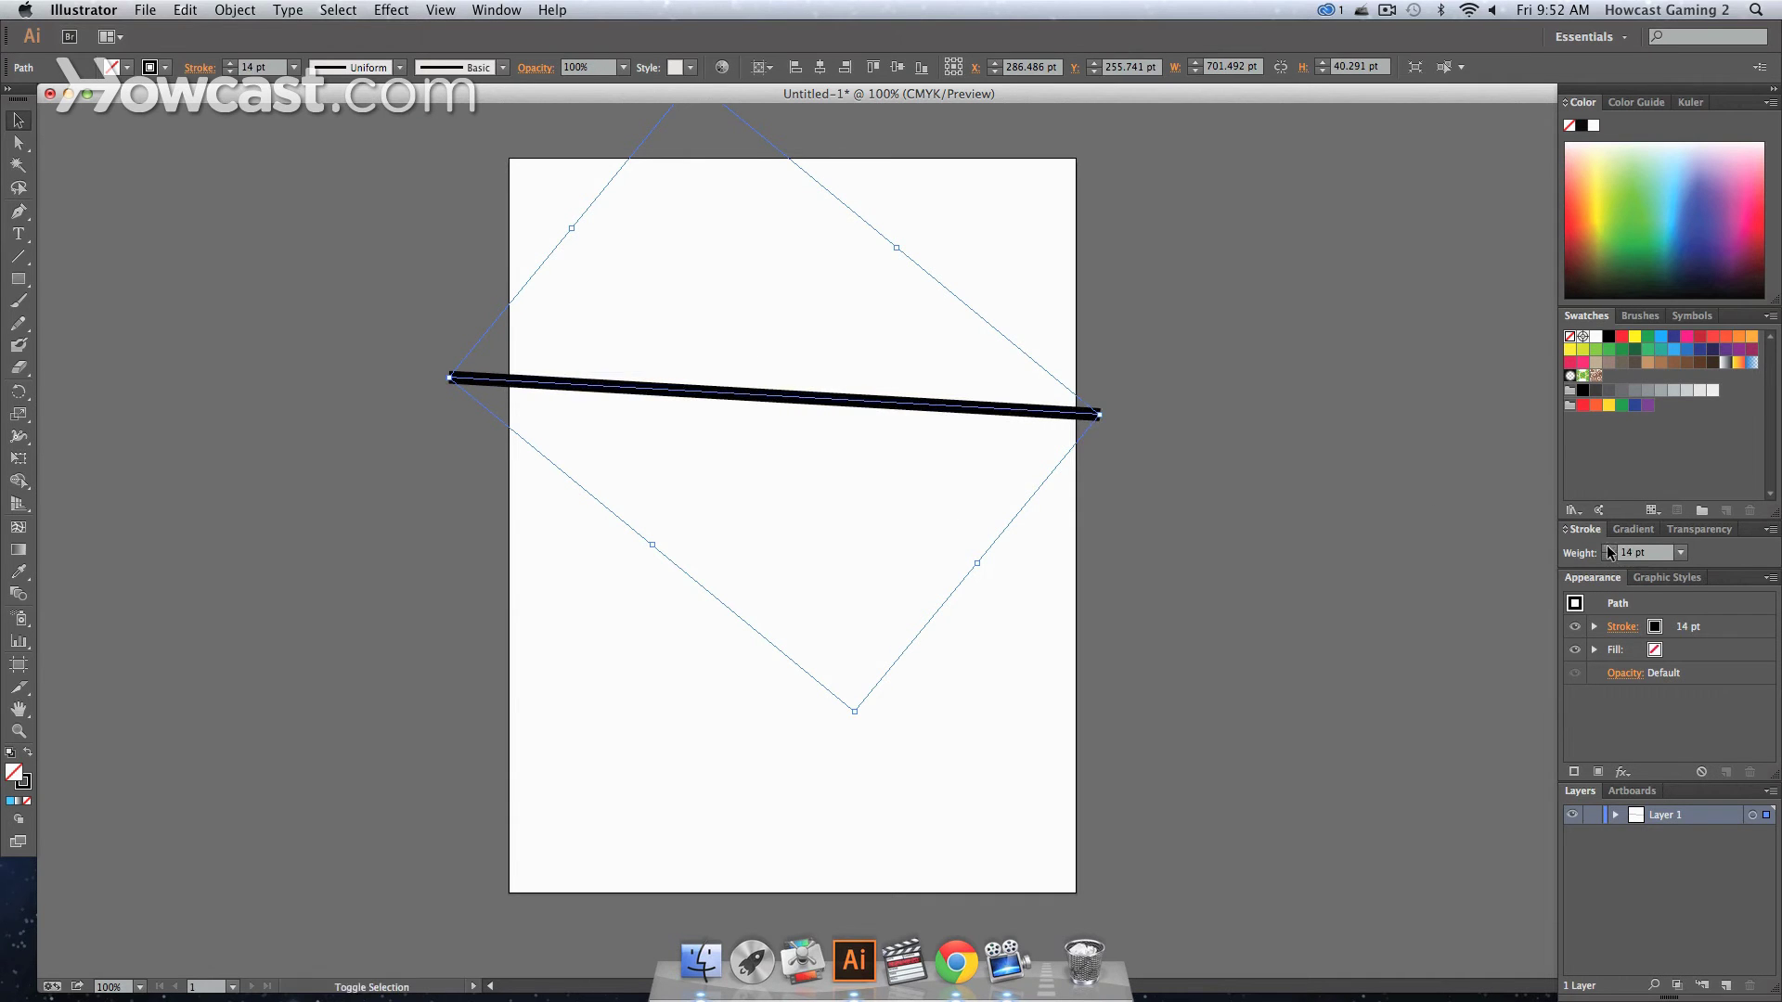
left_click(1608, 550)
left_click(1608, 551)
left_click(1608, 550)
left_click(1608, 550)
left_click(1608, 550)
left_click(1608, 551)
left_click(1608, 550)
left_click(1608, 550)
left_click(1608, 550)
left_click(1608, 550)
left_click(1608, 550)
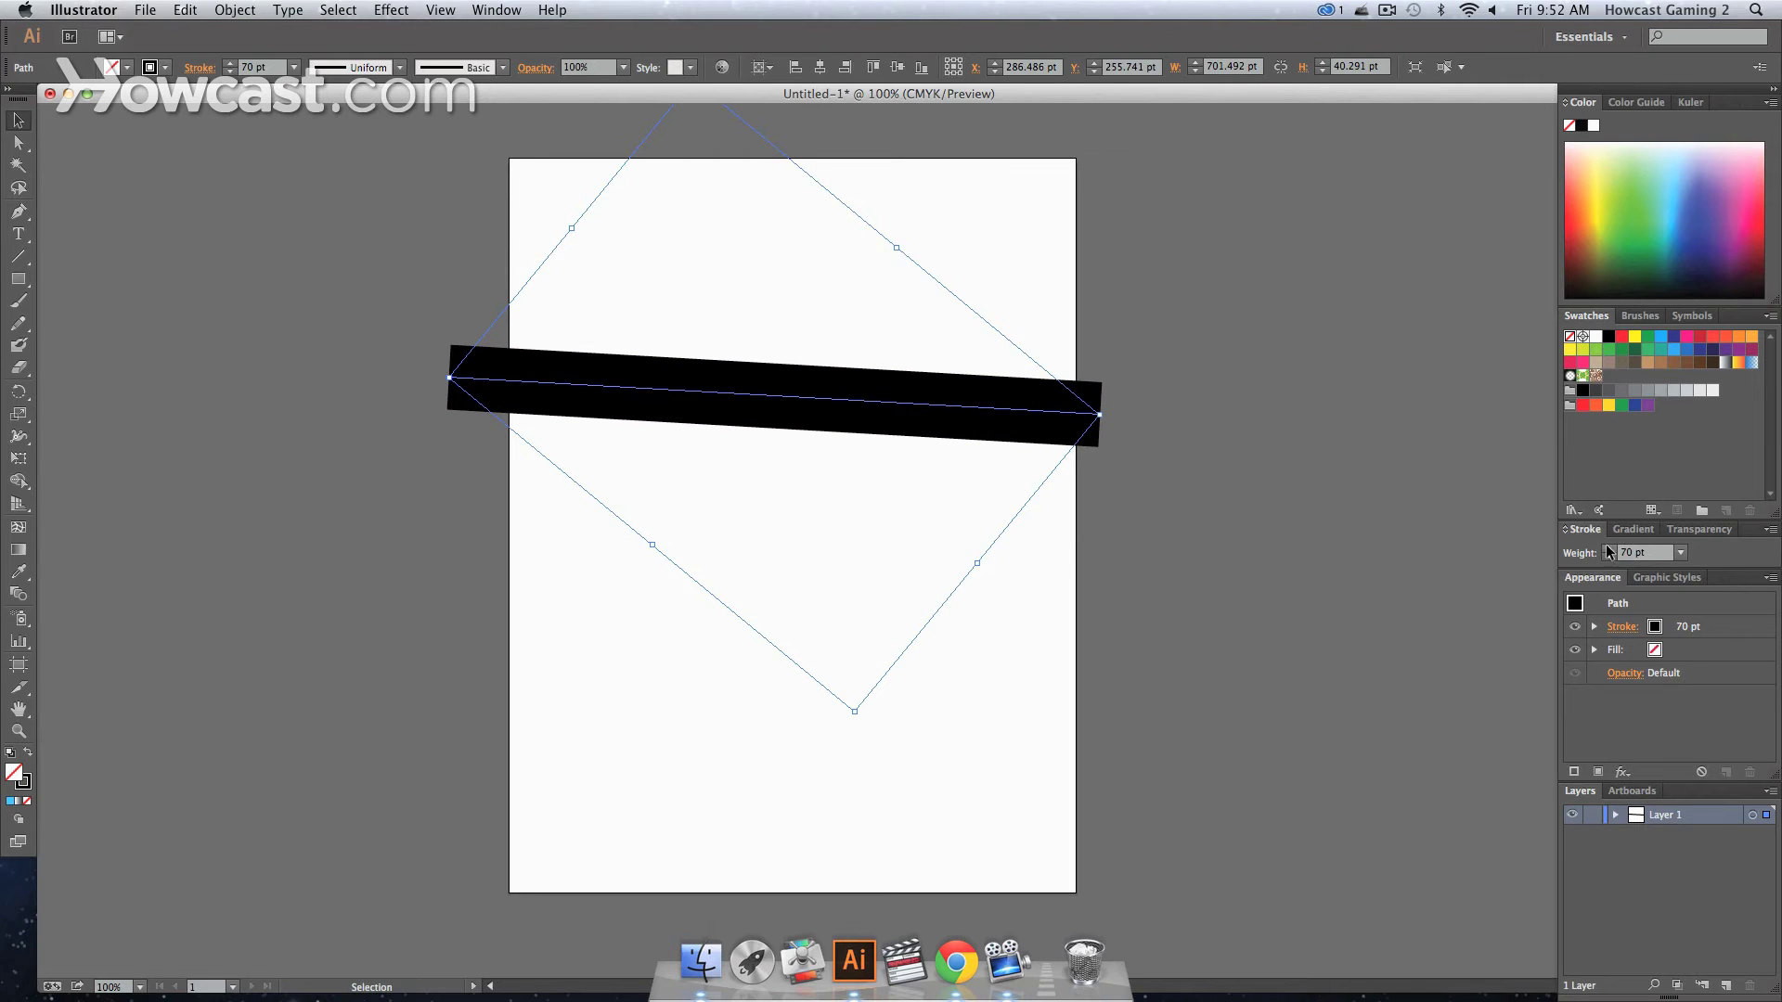
left_click(939, 467)
- Select the thick line and tilt it so its right end rises to nearly level
left_click_drag(1147, 543, 223, 130)
left_click_drag(1107, 411, 1105, 390)
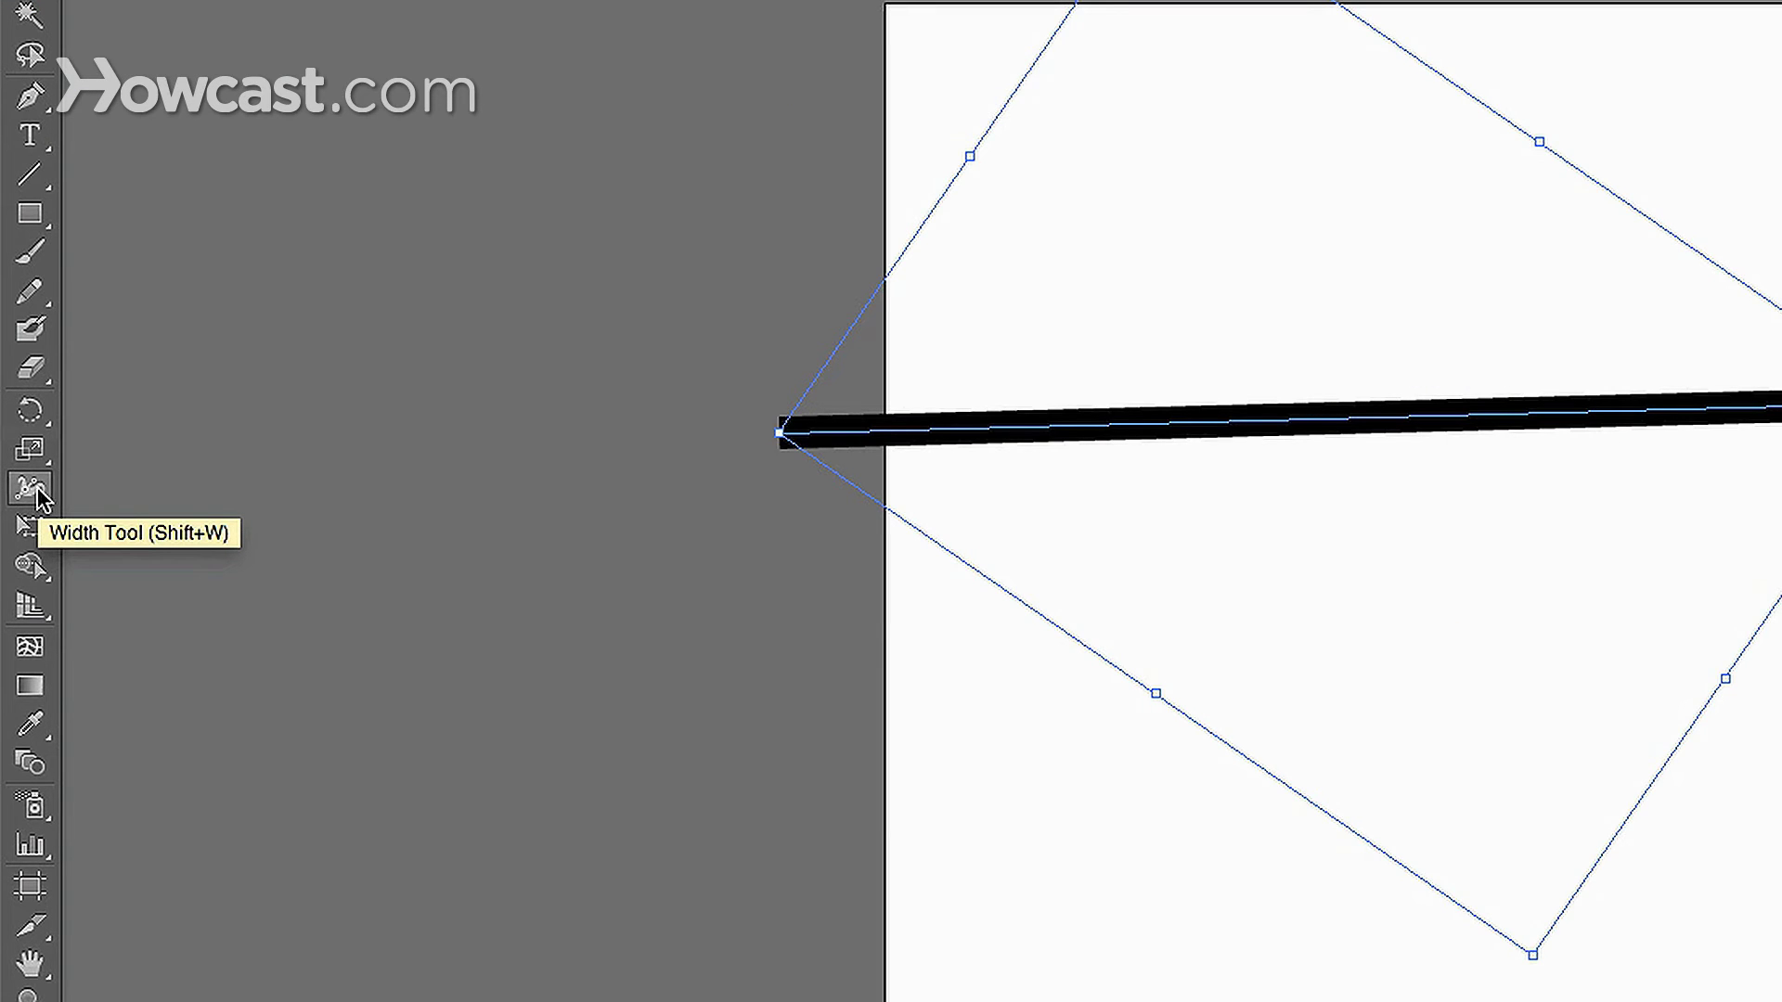
- Use the Width tool to pull the stroke's bulge into a slimmer teardrop shape
left_click(41, 500)
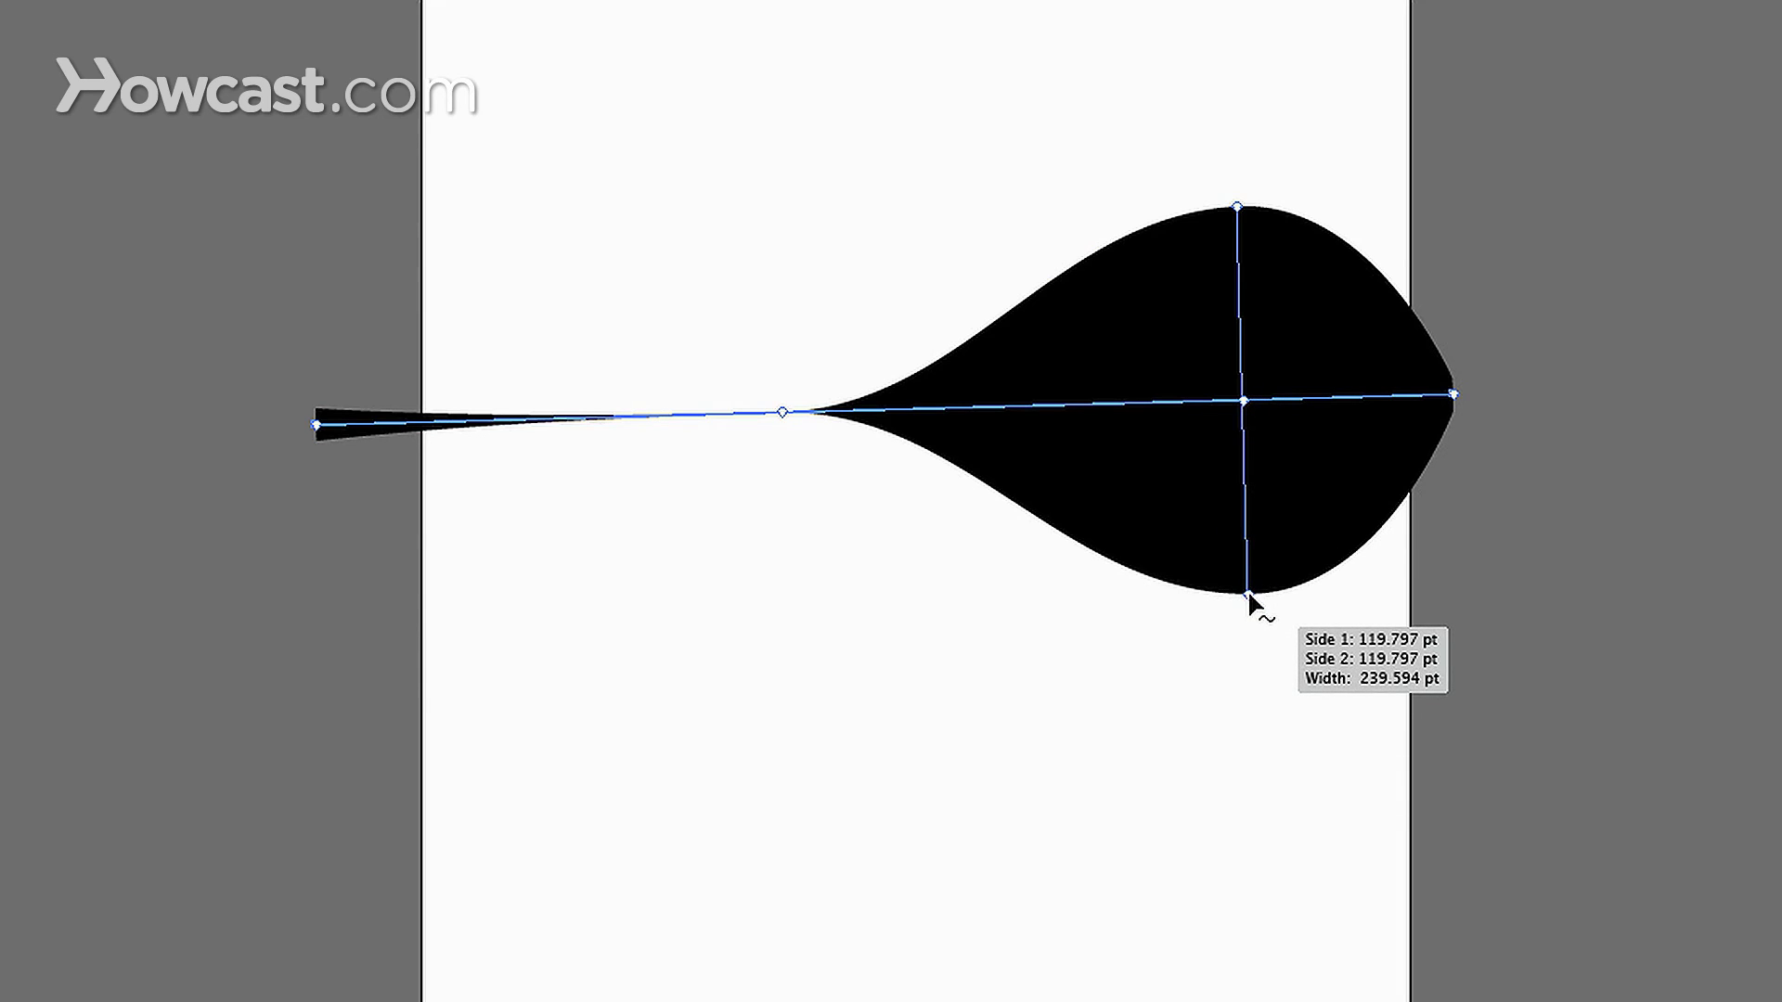
left_click_drag(1247, 595, 1225, 481)
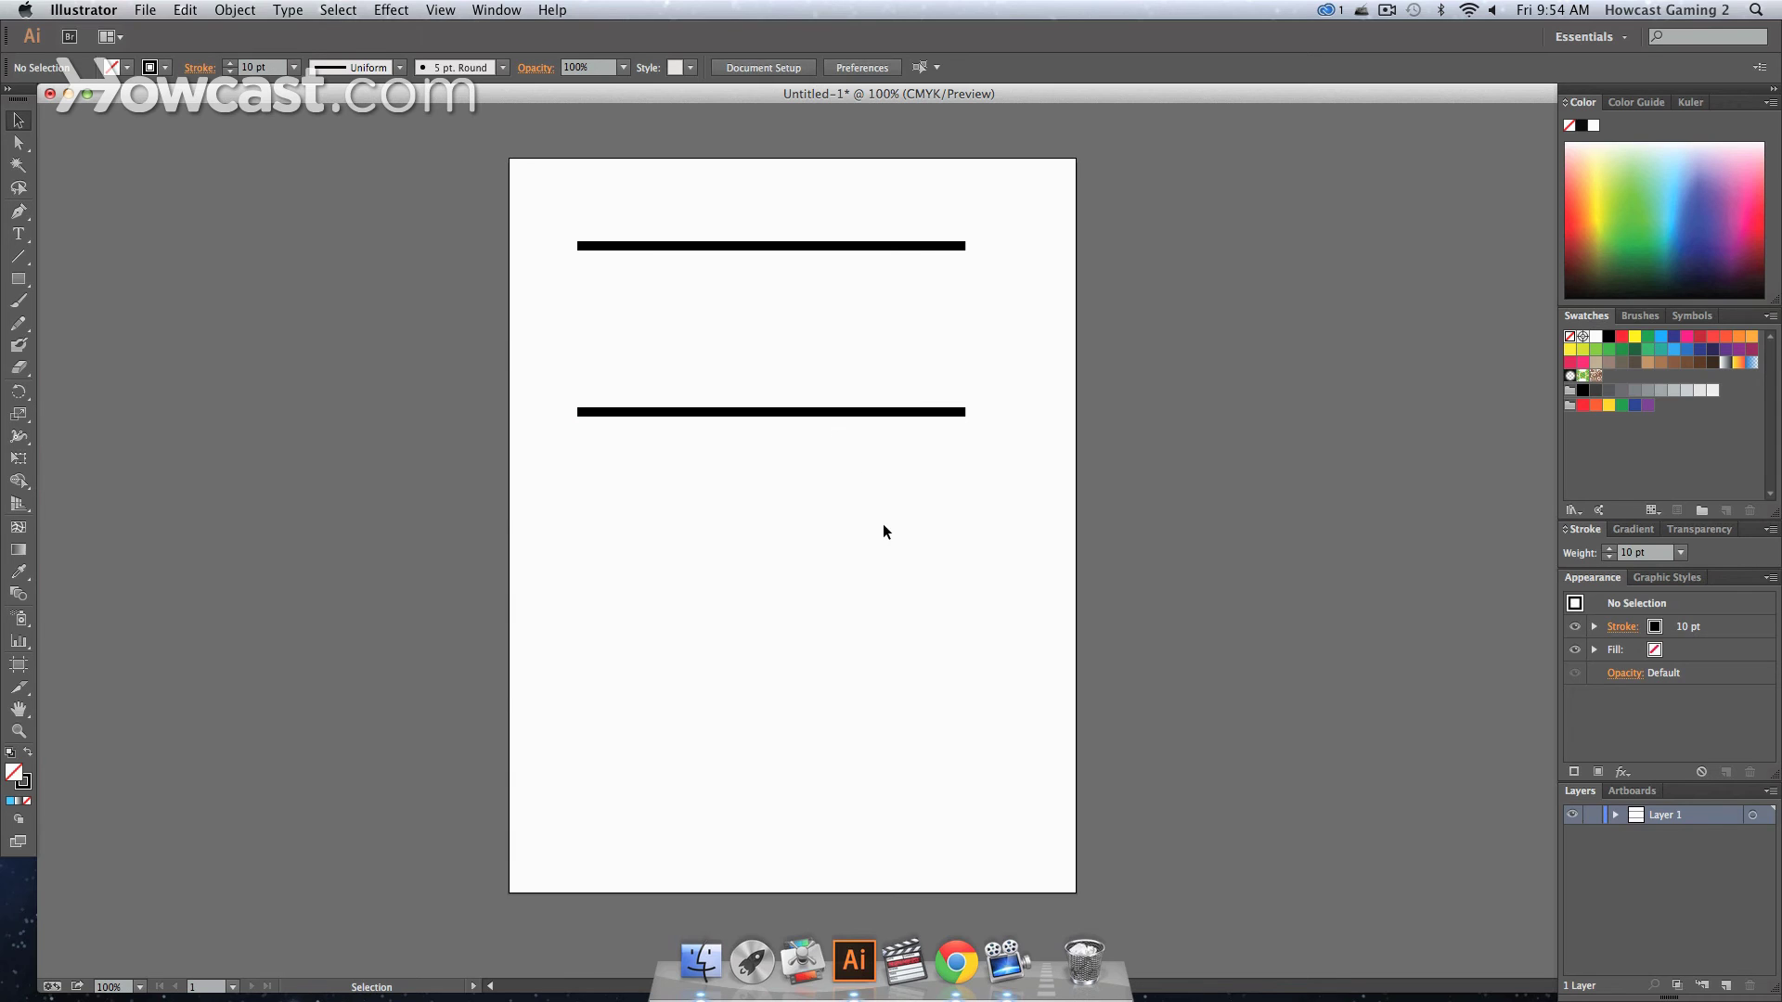
- Select the lower line, then marquee only its left anchor with the Direct Selection tool
left_click_drag(903, 531, 752, 333)
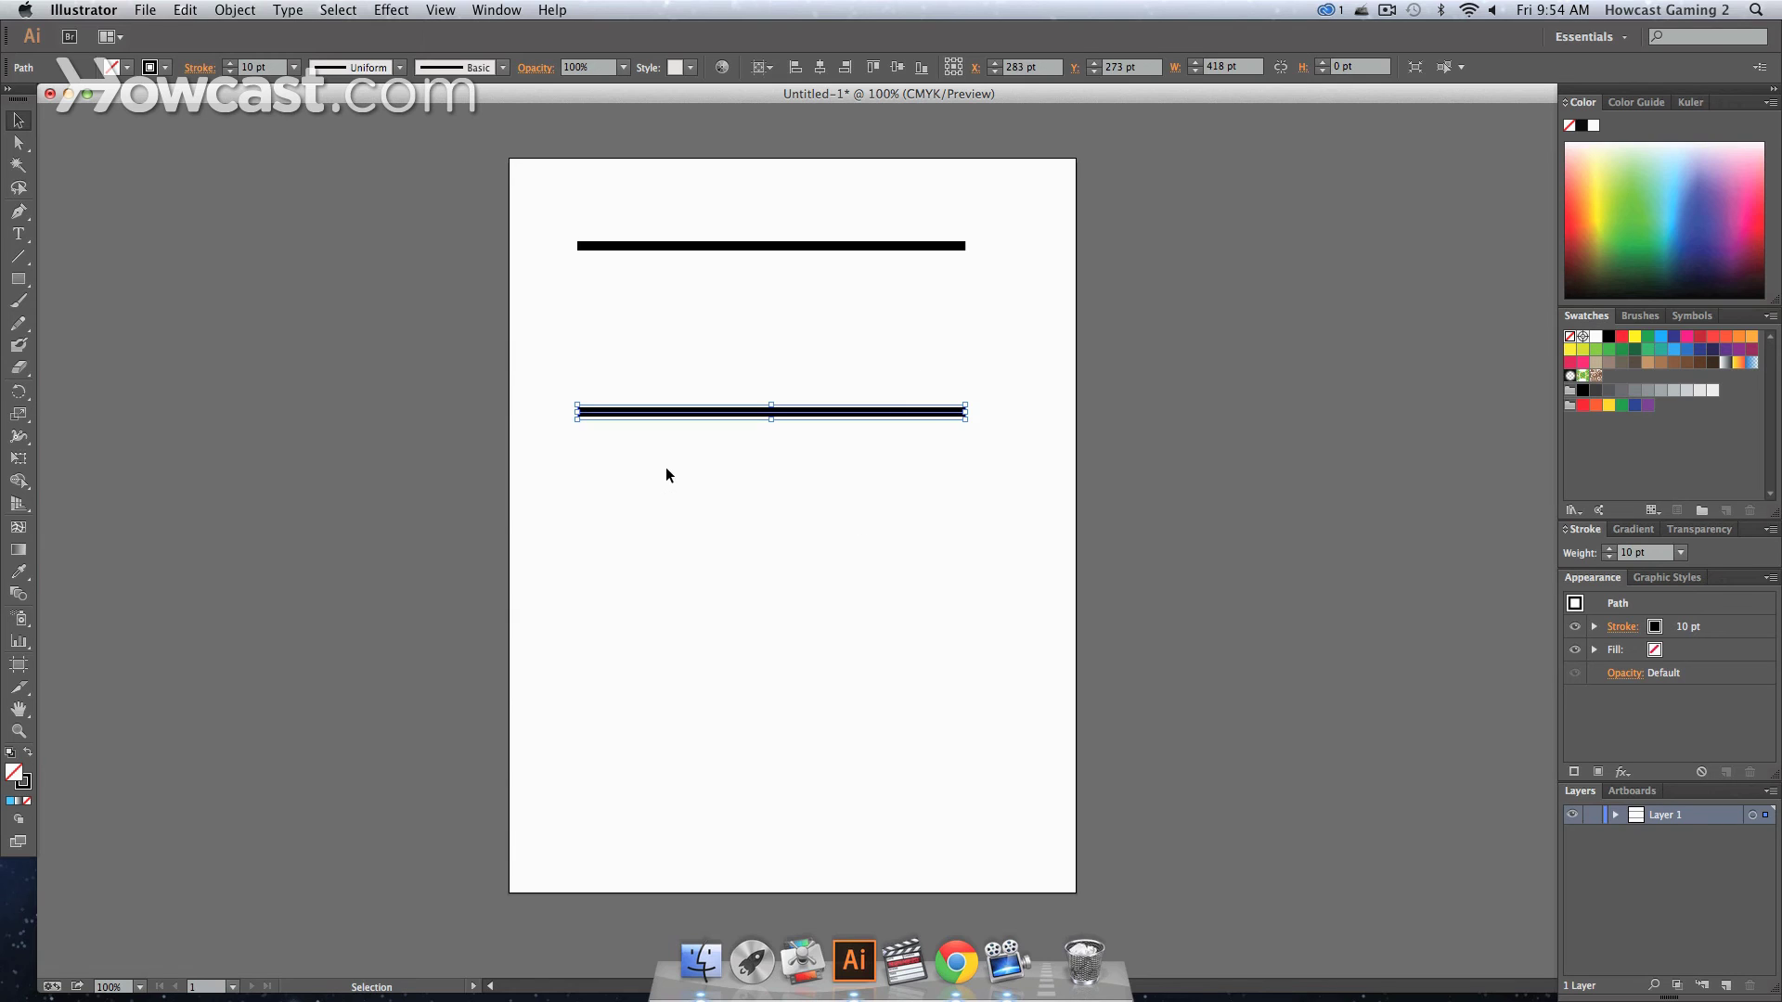
key("a")
left_click_drag(660, 467, 565, 368)
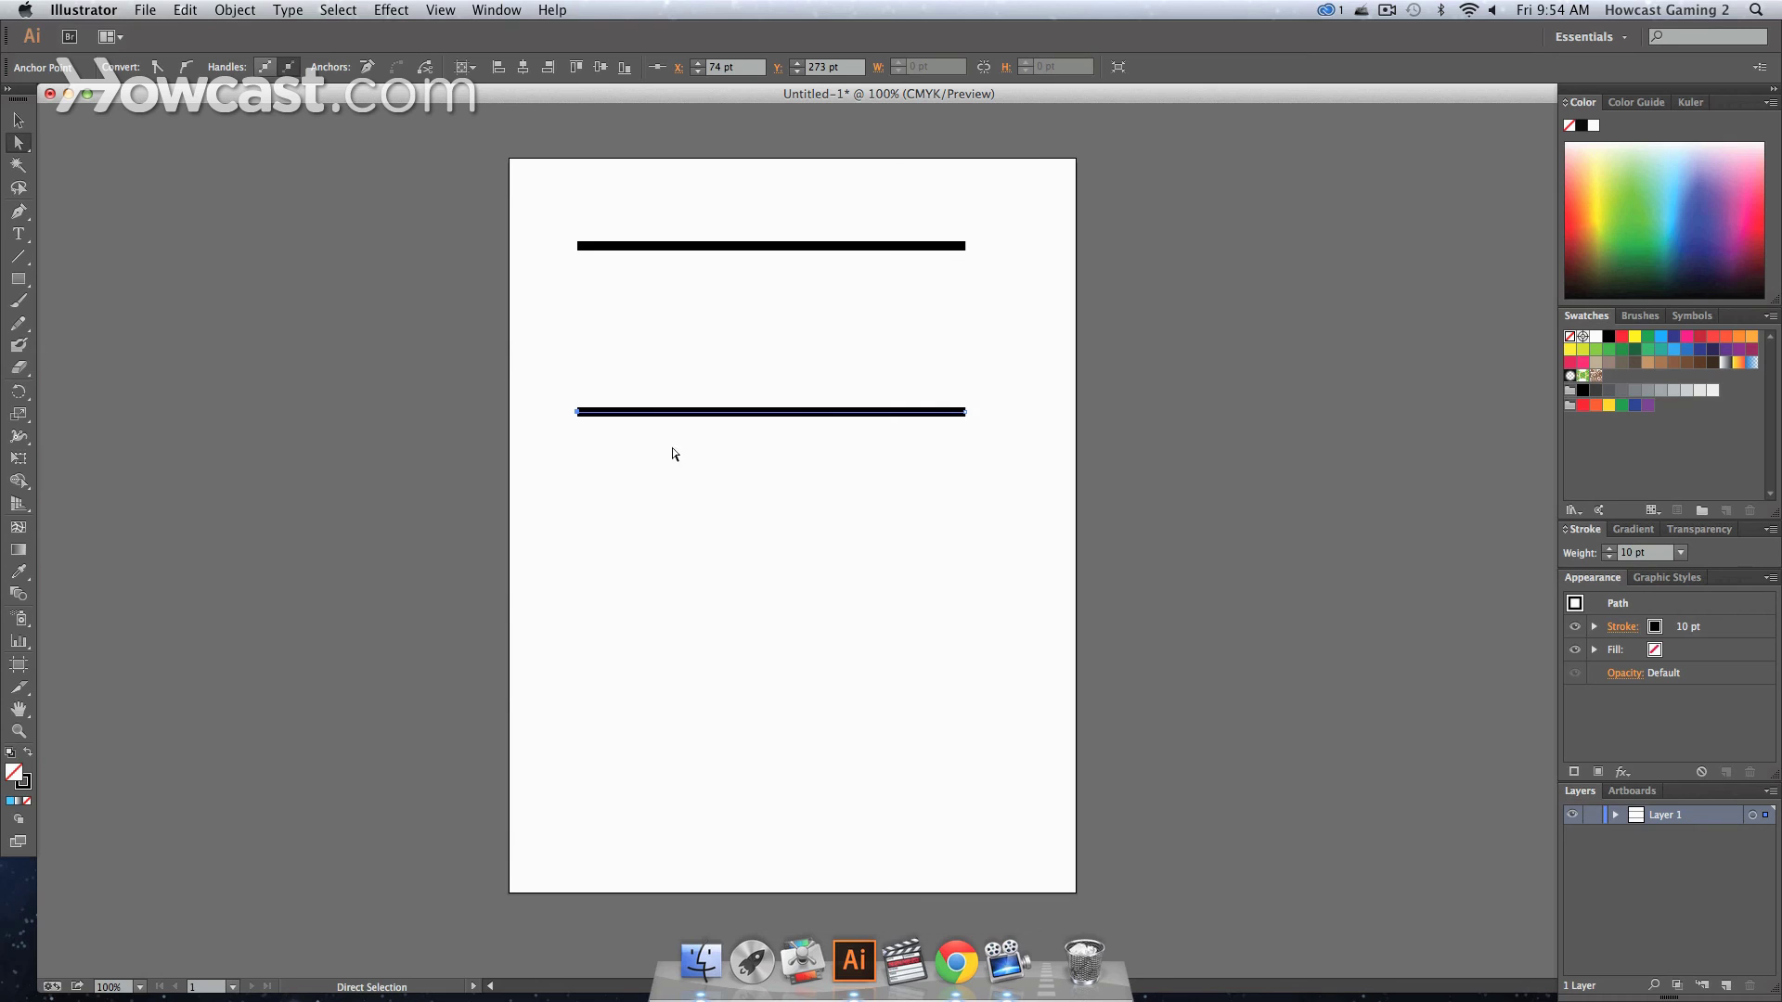
left_click_drag(570, 360, 635, 547)
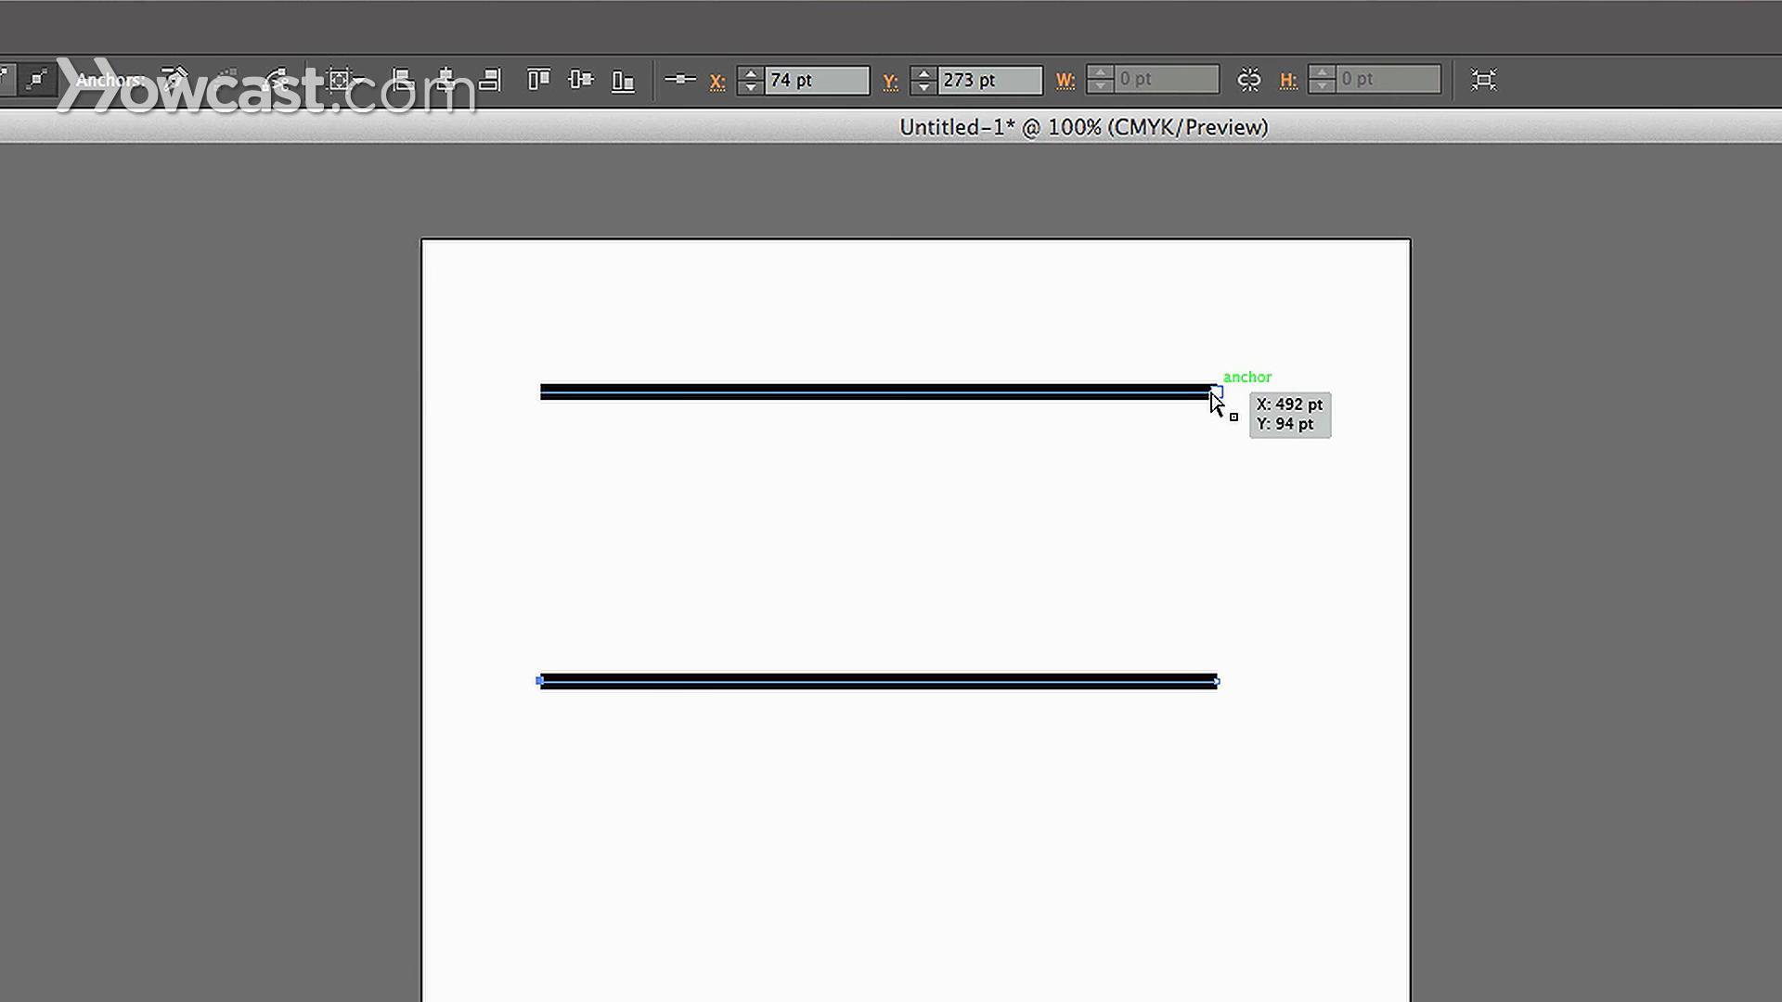
- Add the top line's right anchor and align both anchors using Align to Selection
left_click(1217, 394, "shift")
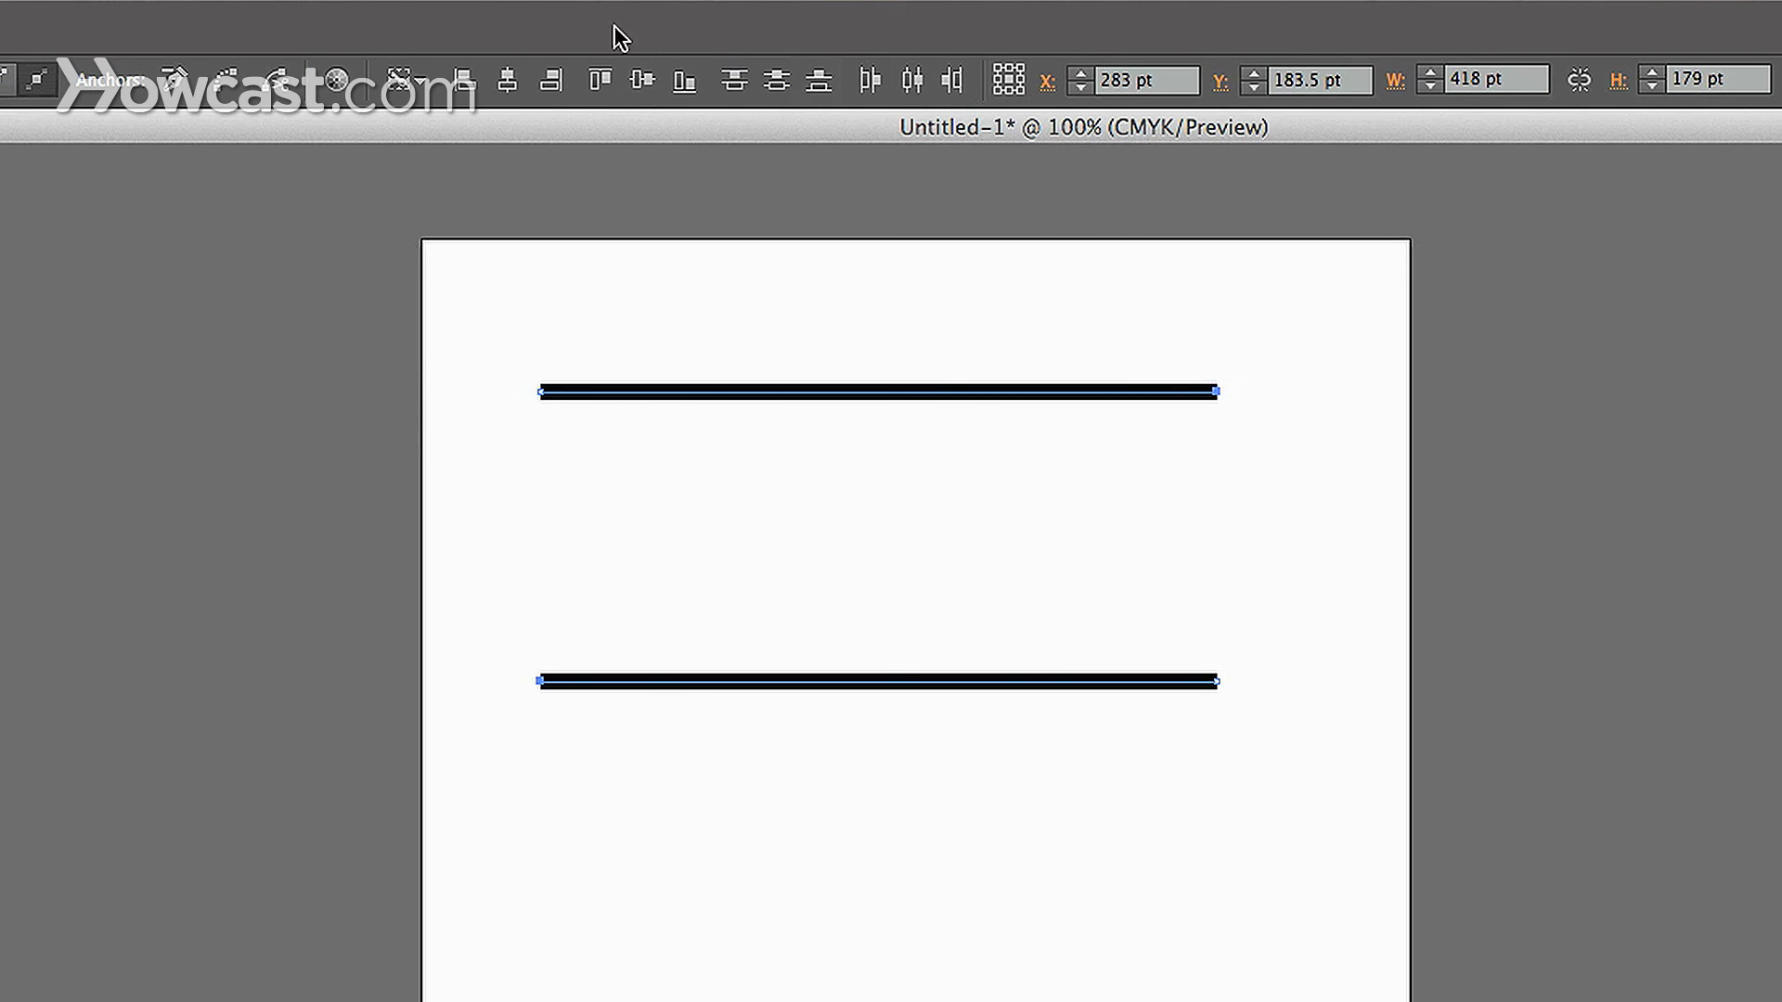
left_click(425, 82)
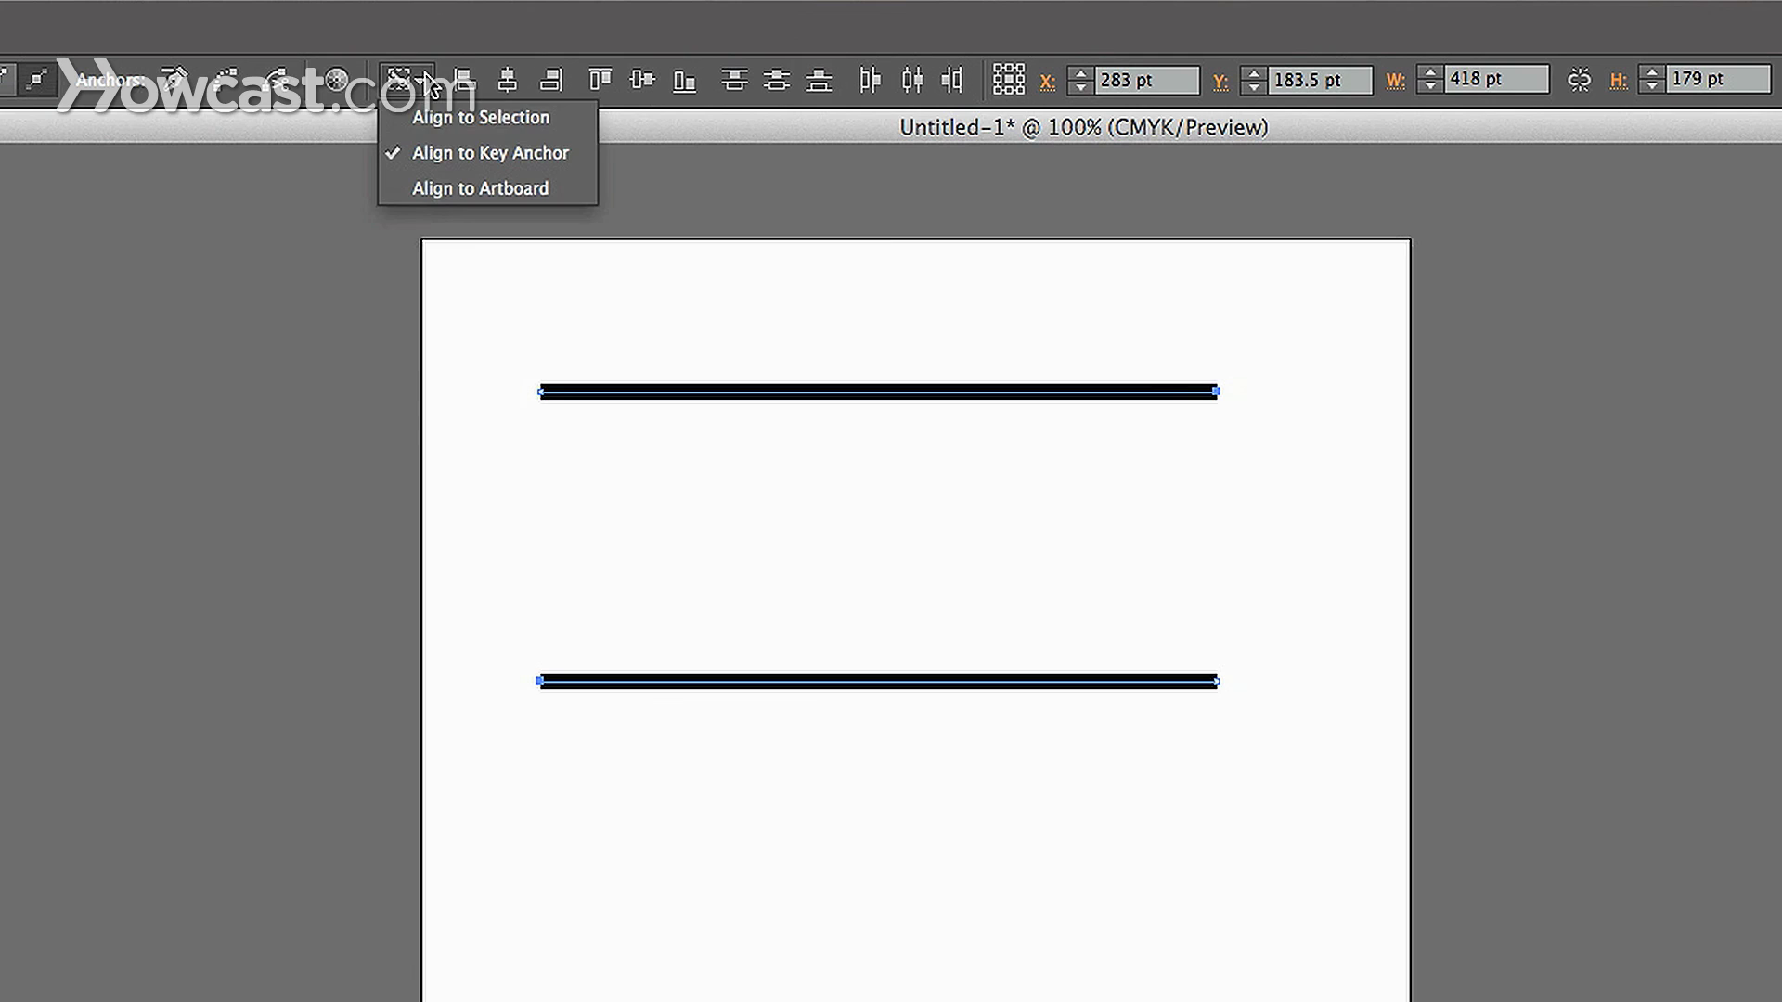
left_click(443, 121)
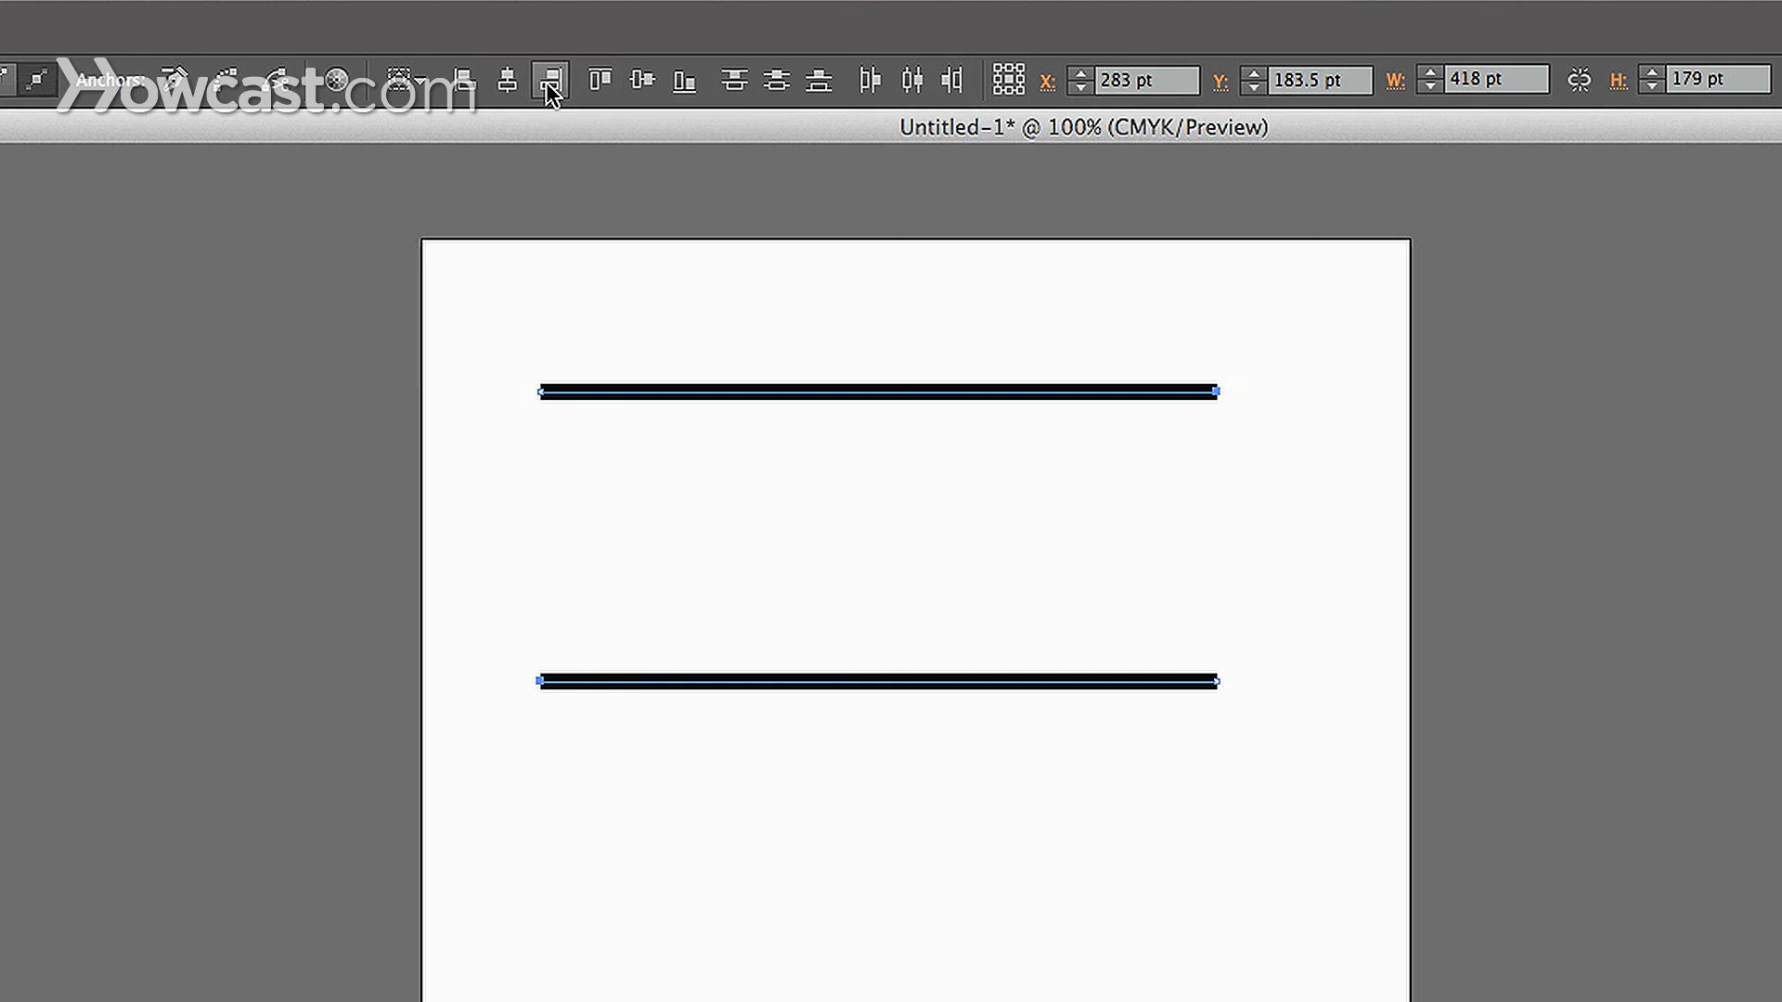
key("Delete")
left_click(1162, 734)
- Select the collapsed anchor and nudge it left with Shift+Arrow to rebuild a shorter lower line
left_click_drag(1248, 759, 1202, 620)
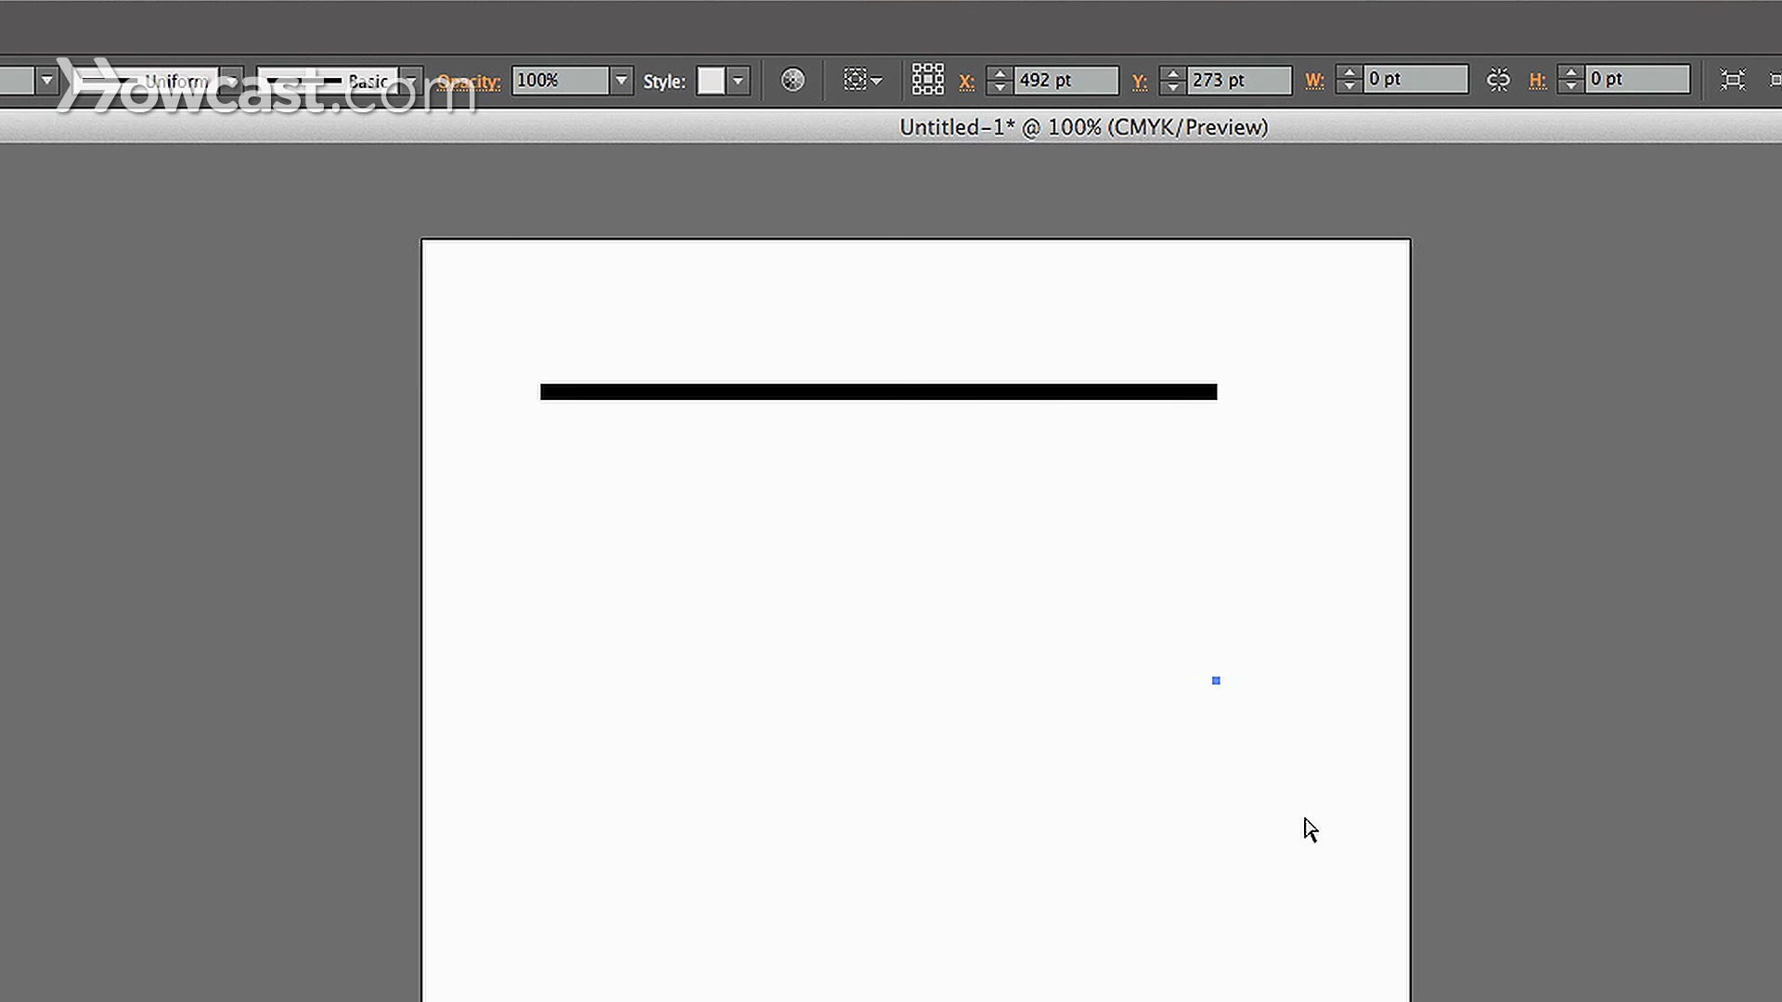
left_click(1215, 683)
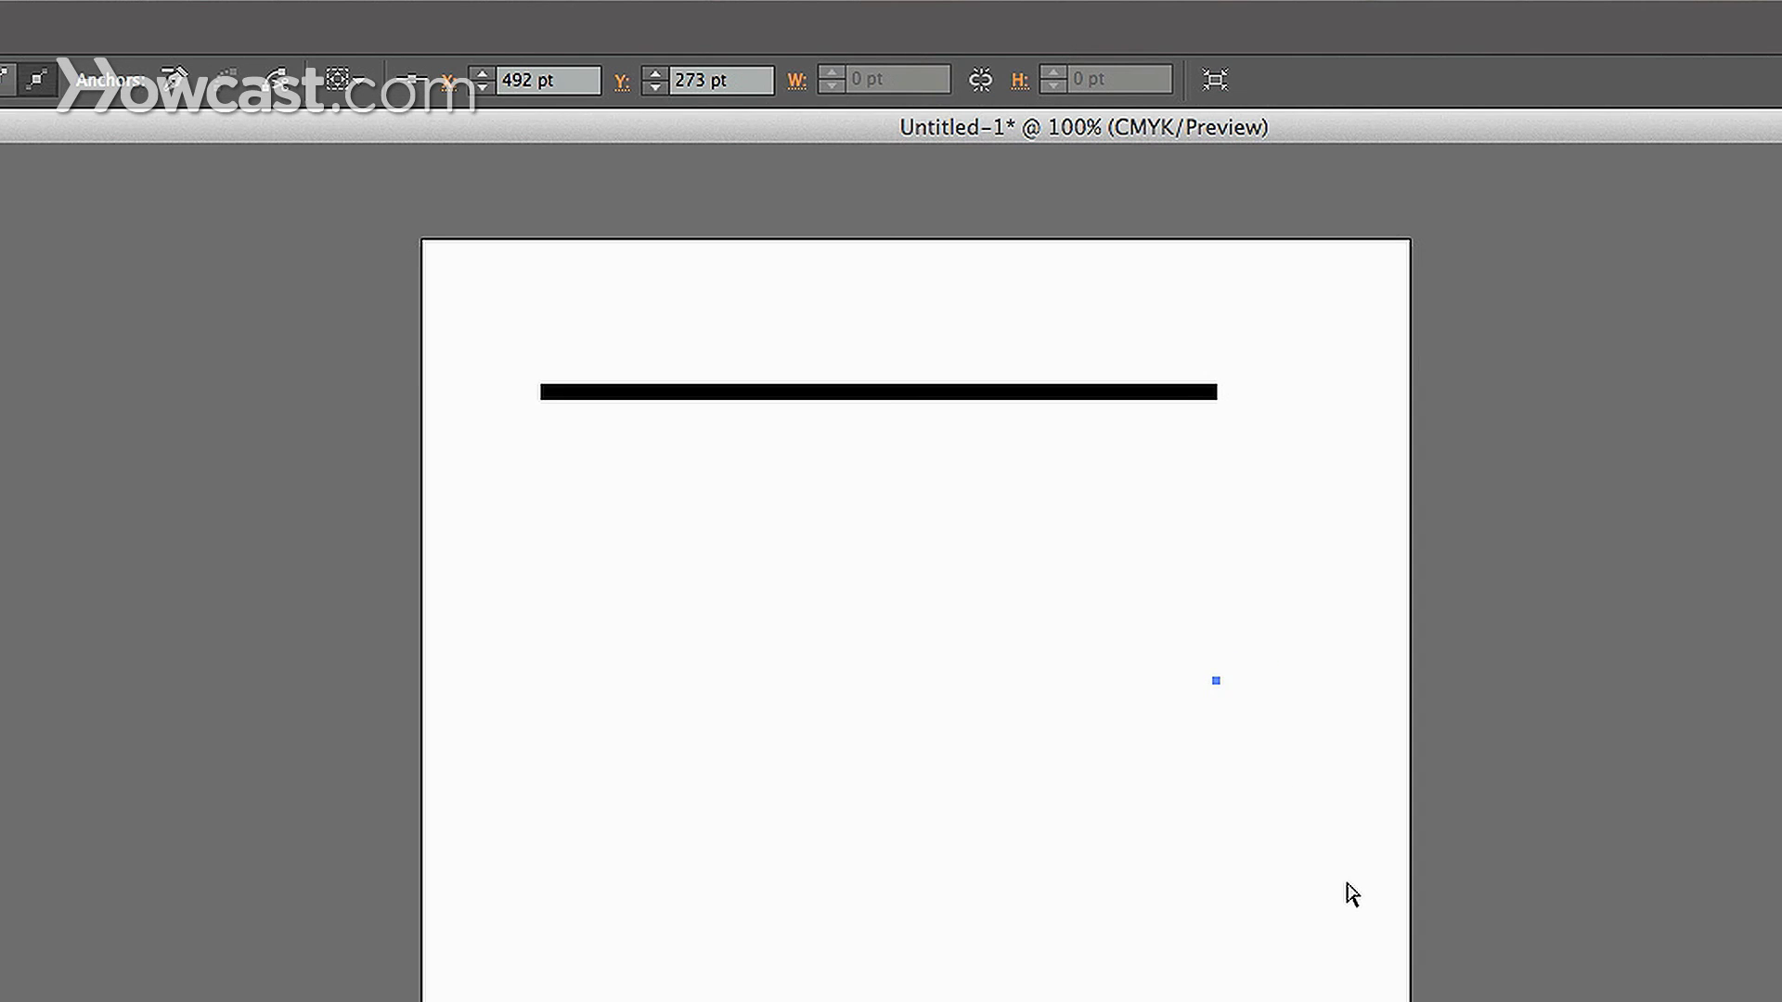
key("shift+Left")
key("shift+Left")
key("shift+Left")
key("shift+Left")
key("shift+Left")
key("shift+Left")
key("shift+Left")
key("shift+Left")
key("shift+Left")
key("shift+Left")
key("shift+Left")
key("shift+Left")
key("shift+Left")
key("shift+Left")
key("shift+Left")
key("shift+Left")
key("shift+Left")
key("shift+Left")
key("shift+Left")
key("shift+Left")
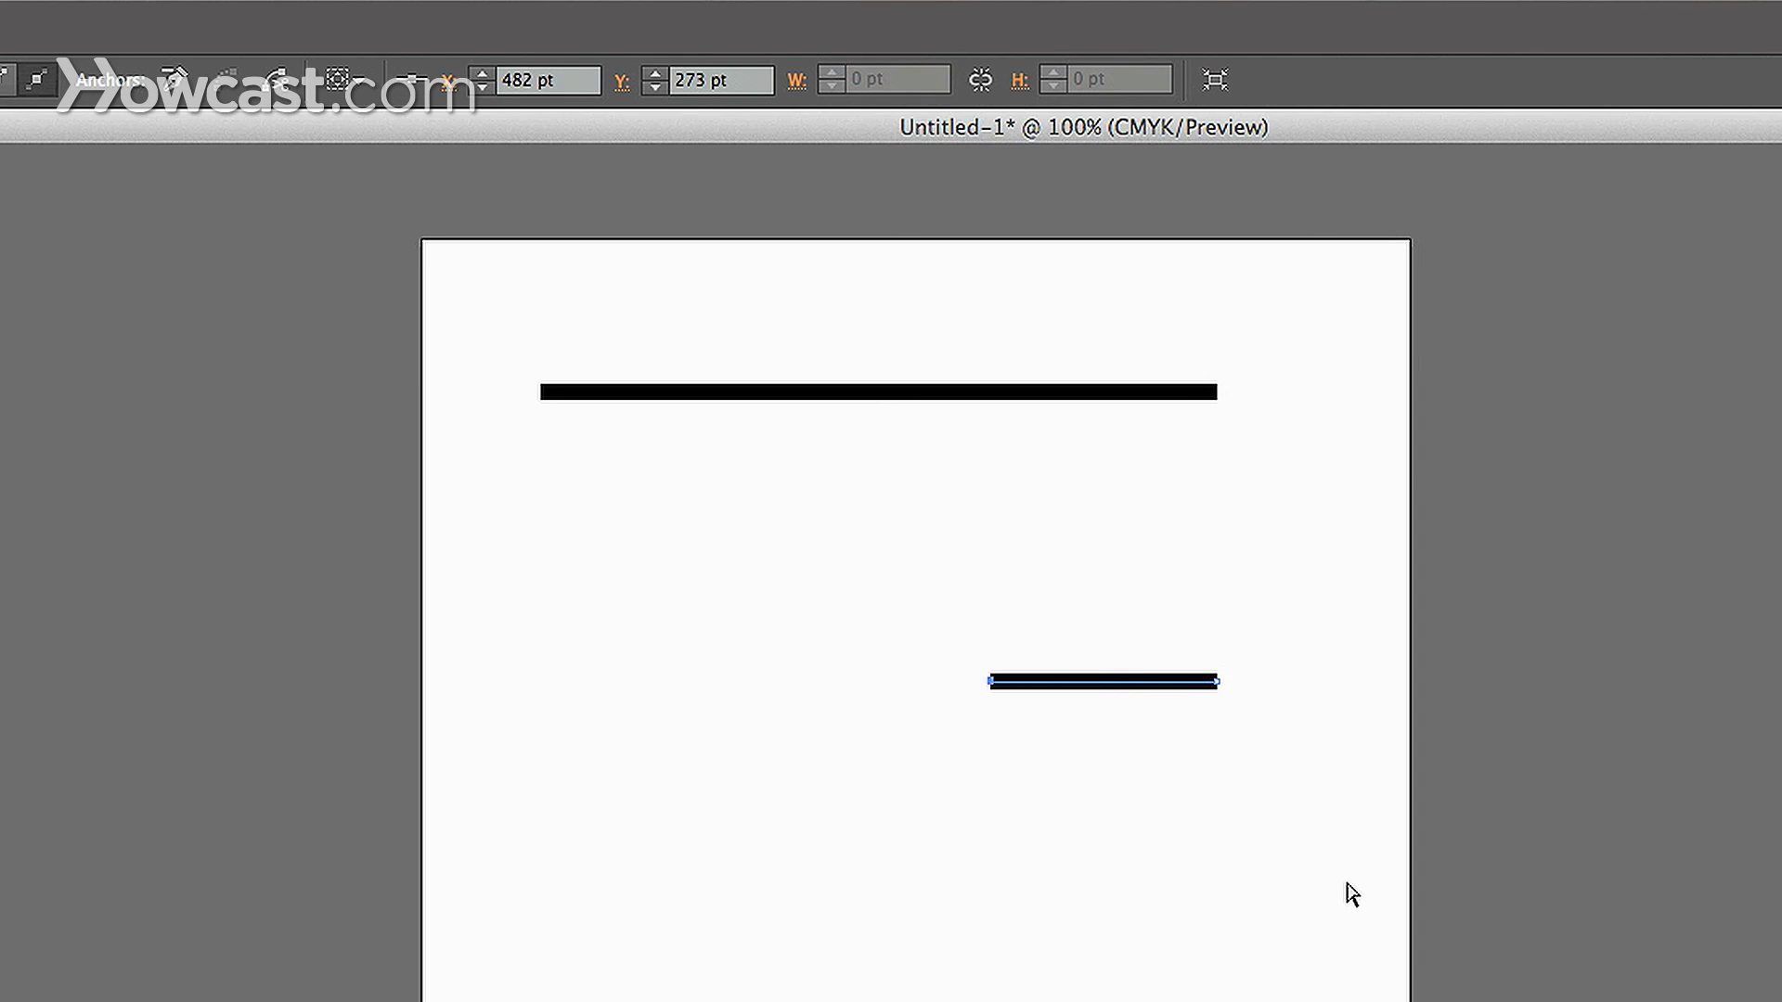
key("shift+Left")
key("shift+Left")
key("shift+Left")
key("shift+Left")
key("shift+Left")
key("shift+Left")
key("shift+Left")
key("shift+Left")
key("shift+Left")
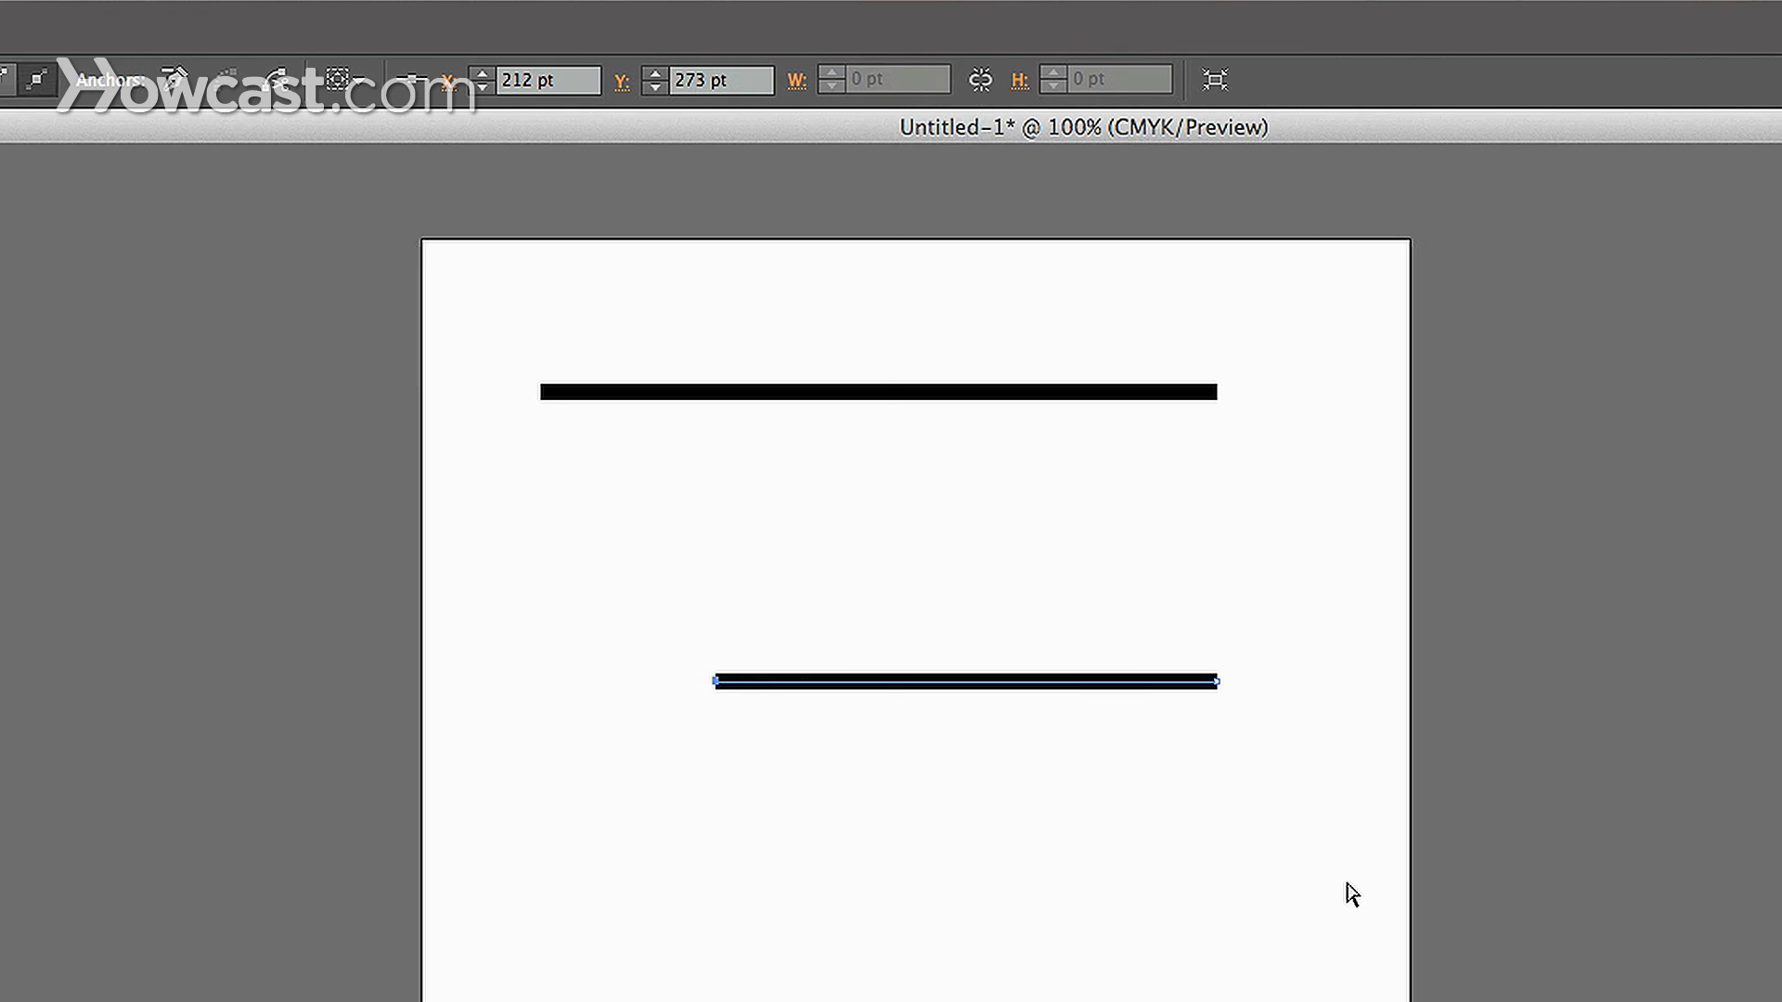
key("shift+Right")
key("shift+Right")
key("shift+Right")
key("shift+Right")
key("shift+Right")
key("shift+Right")
key("shift+Right")
key("shift+Right")
key("shift+Right")
key("shift+Right")
key("shift+Right")
key("shift+Right")
key("shift+Right")
key("shift+Right")
key("shift+Right")
key("shift+Right")
key("shift+Right")
key("shift+Right")
key("shift+Right")
key("shift+Right")
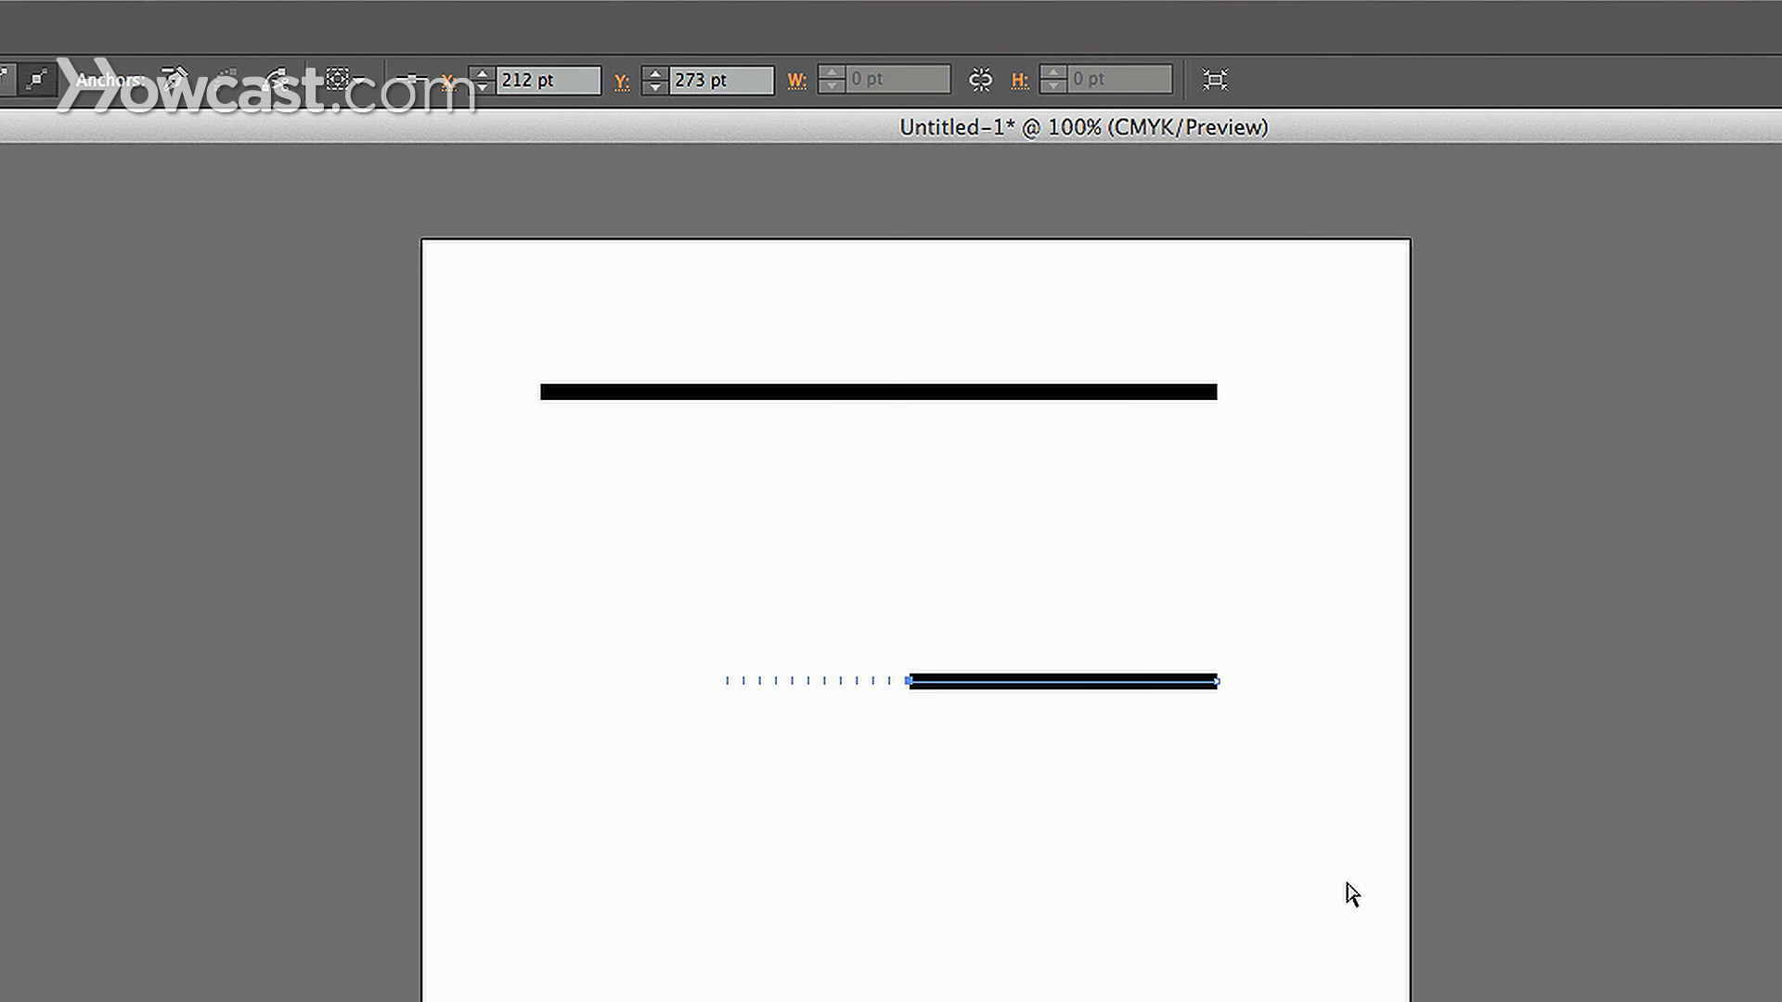
left_click(994, 614)
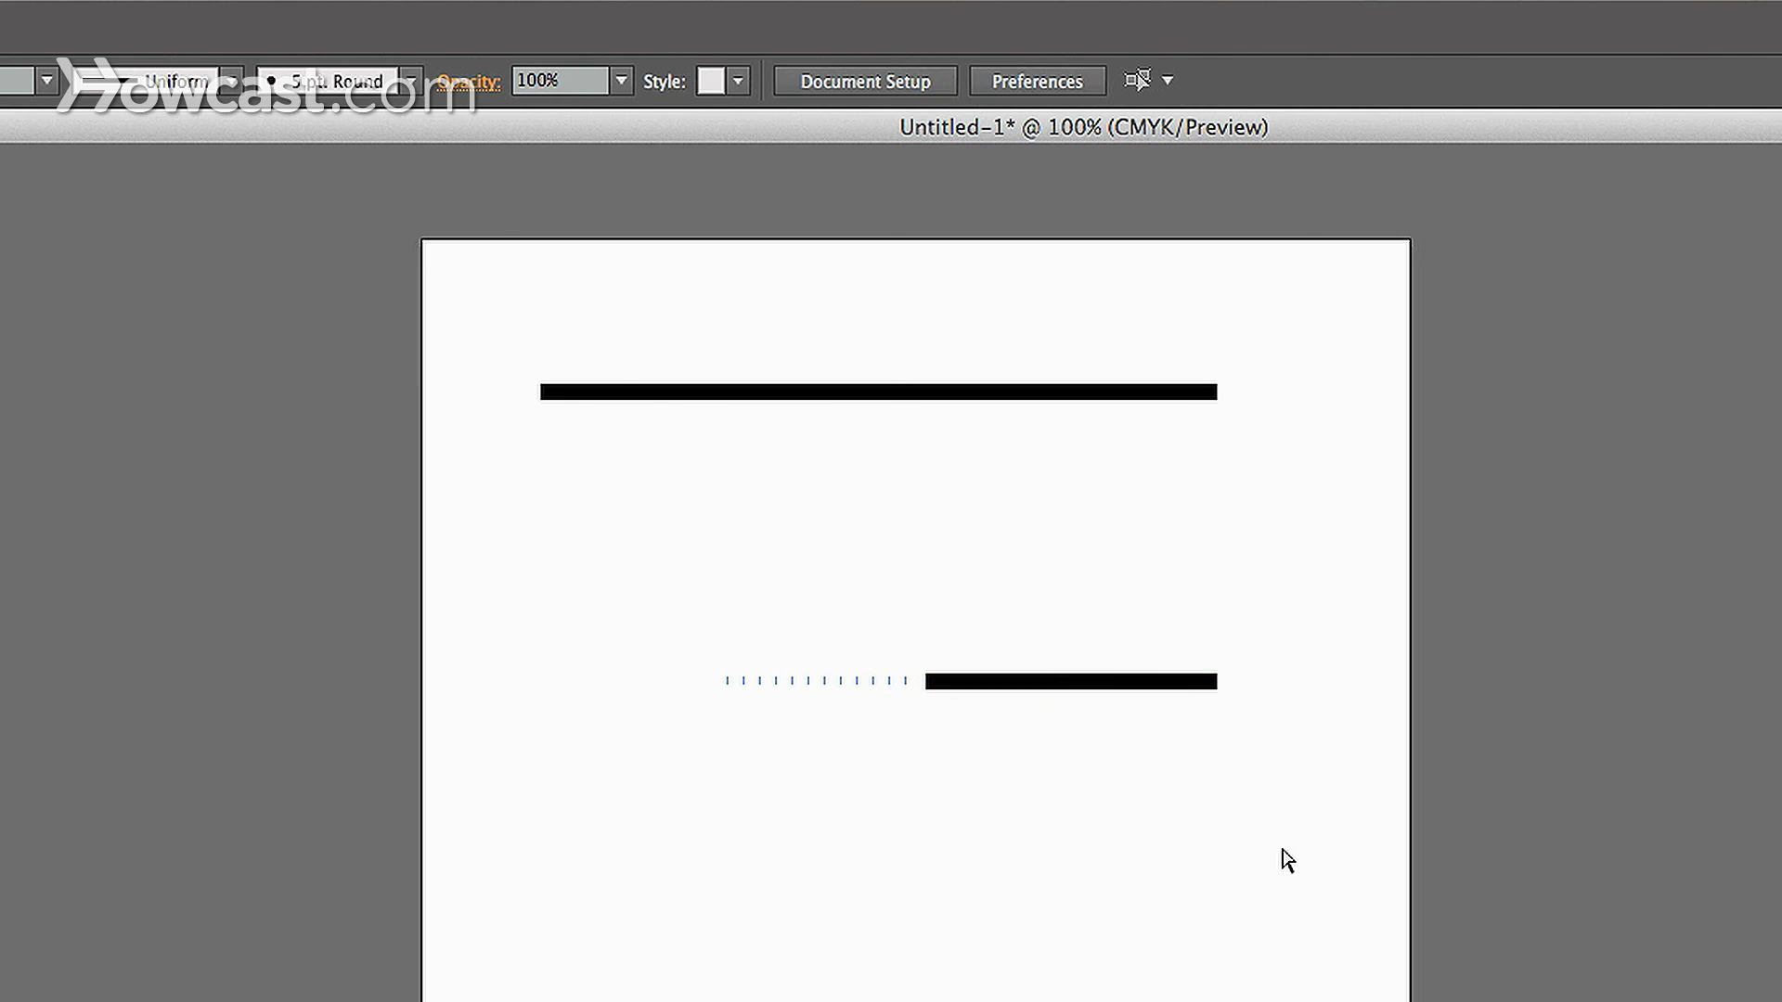